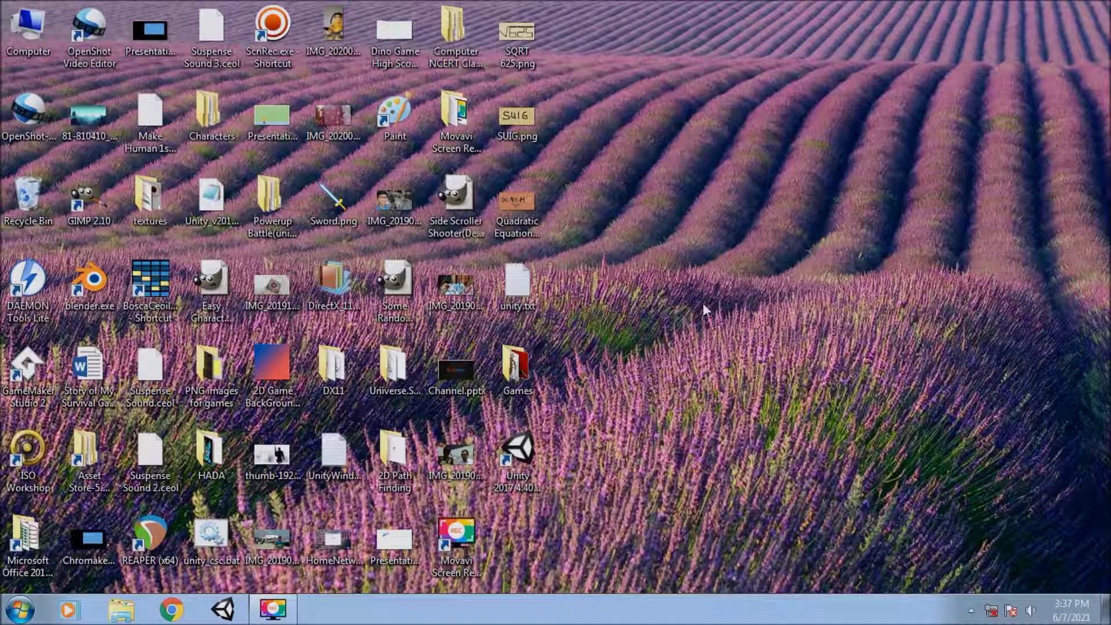
Step: Launch Unity 2017.4.40 from the desktop and continue working offline to reach the project's empty scene
{"action": "left_click", "coordinate": [528, 466]}
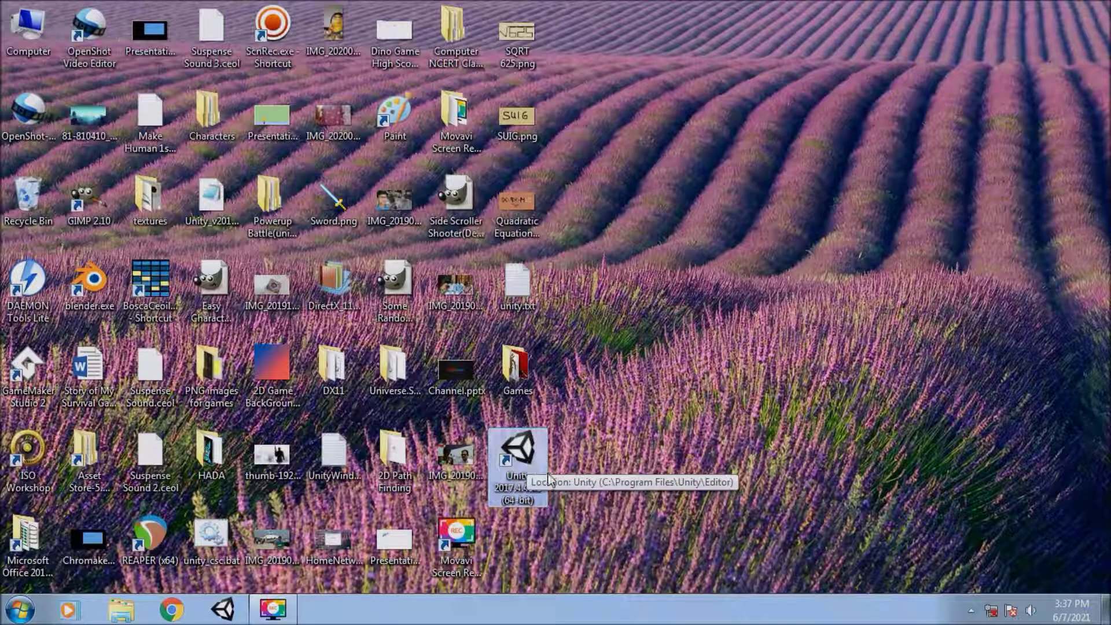
{"action": "double_click", "coordinate": [531, 448]}
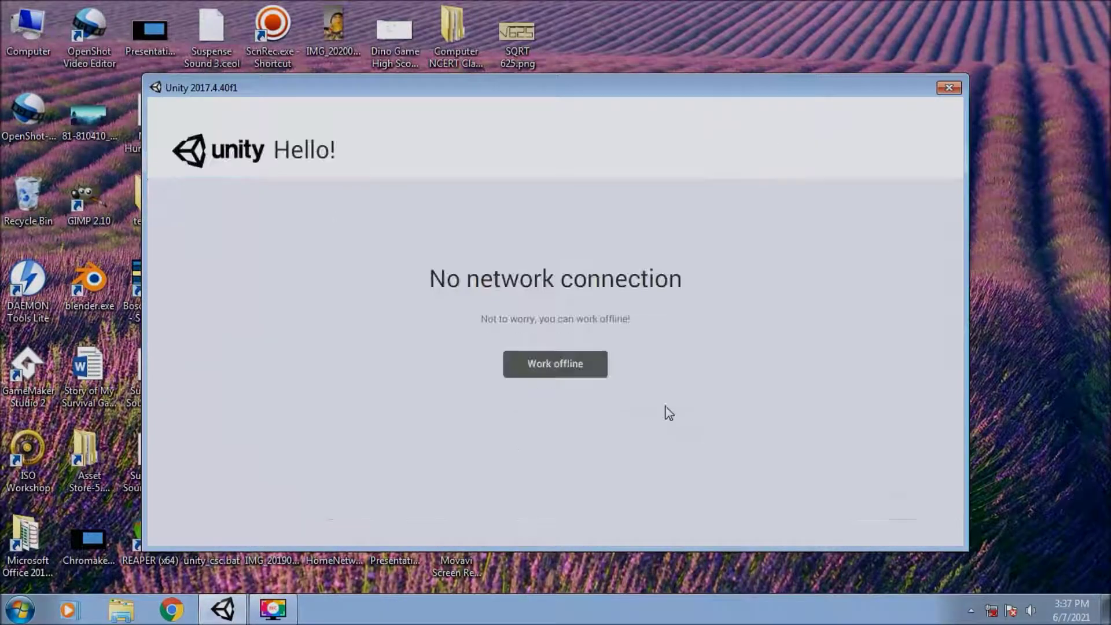
{"action": "left_click", "coordinate": [580, 377]}
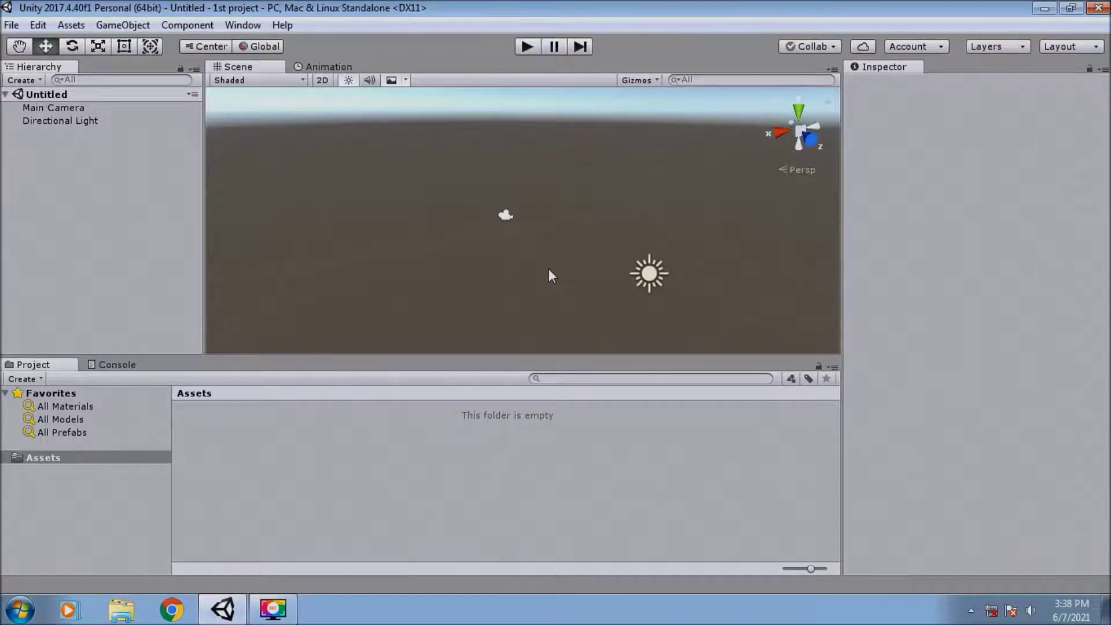
Step: Examine the default scene from several angles and review the properties of the Main Camera and Directional Light
{"action": "key", "text": "alt"}
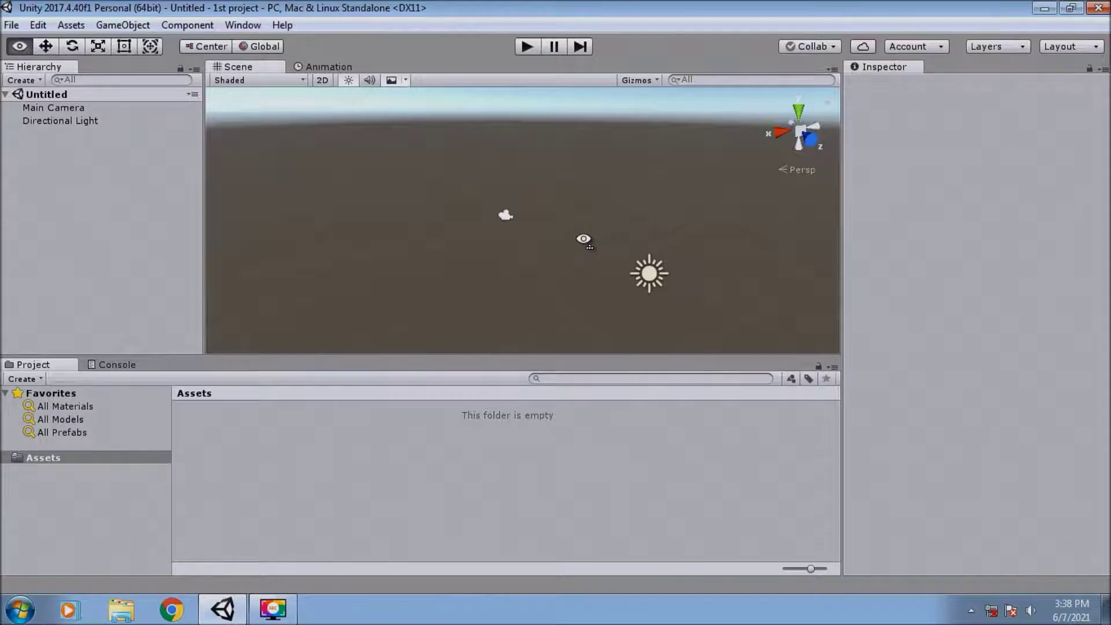
{"action": "left_click_drag", "start_coordinate": [583, 239], "coordinate": [634, 222], "text": "alt"}
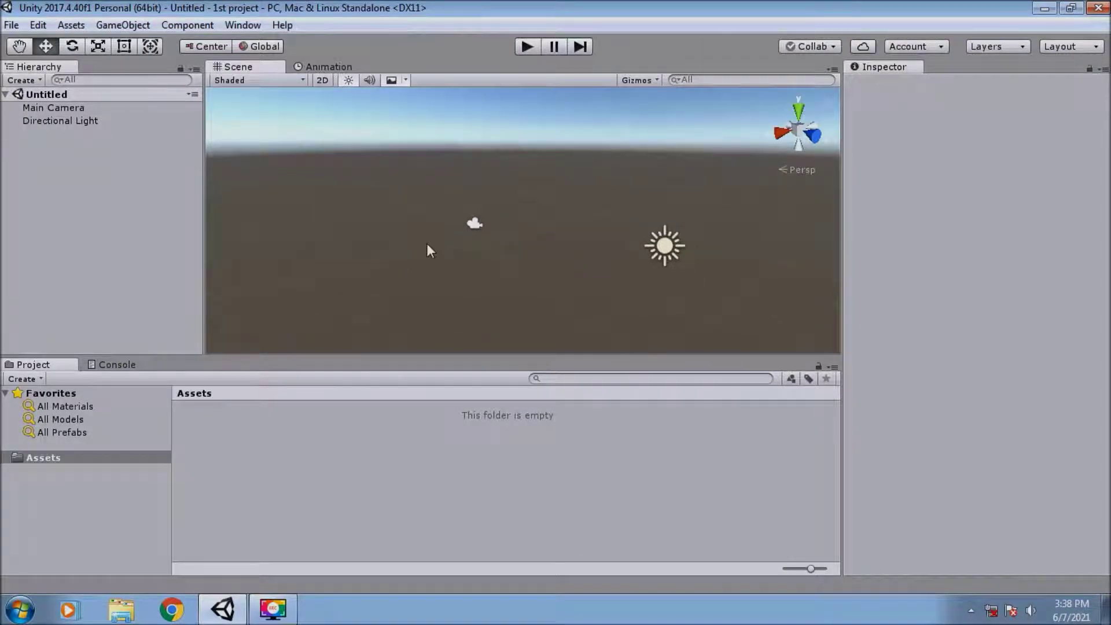
{"action": "left_click_drag", "start_coordinate": [538, 251], "coordinate": [492, 213], "text": "alt"}
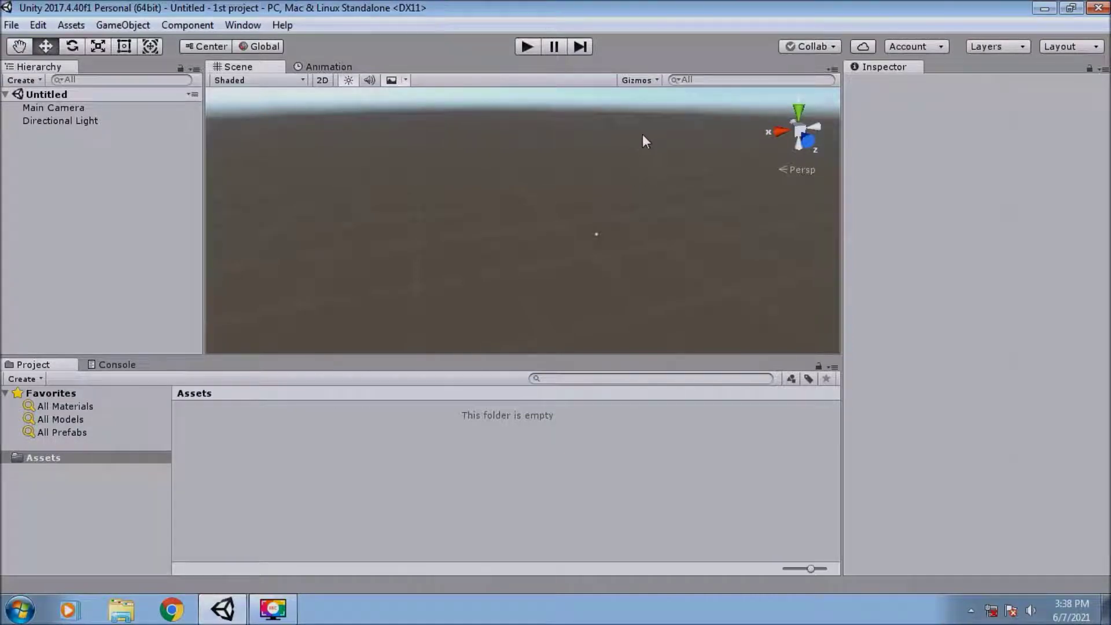
{"action": "left_click_drag", "start_coordinate": [645, 230], "coordinate": [721, 246], "text": "alt"}
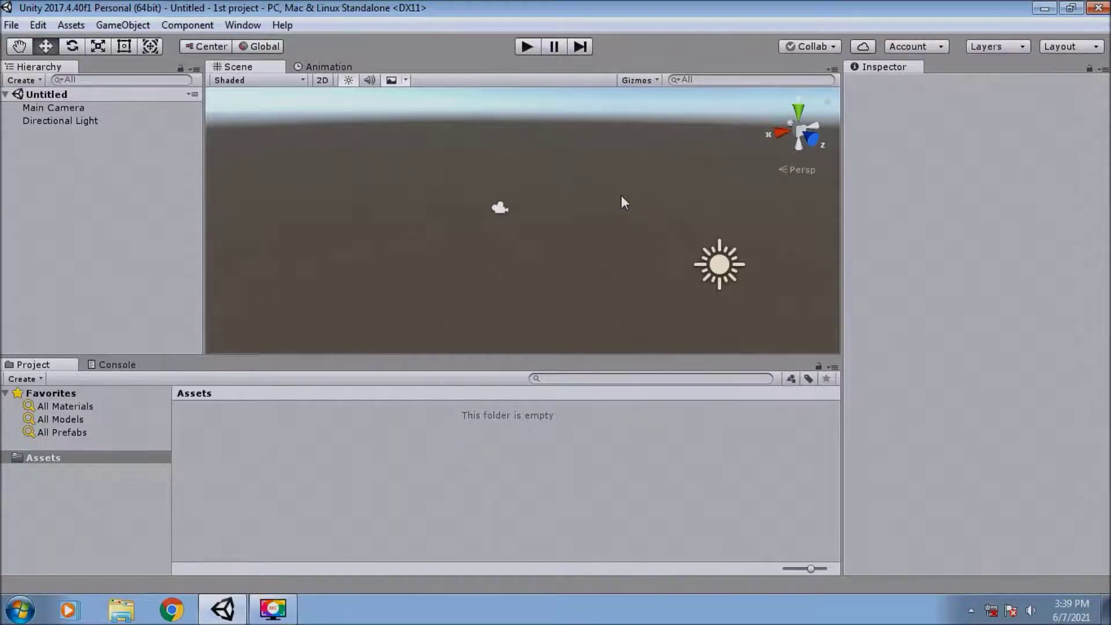
{"action": "left_click", "coordinate": [90, 109]}
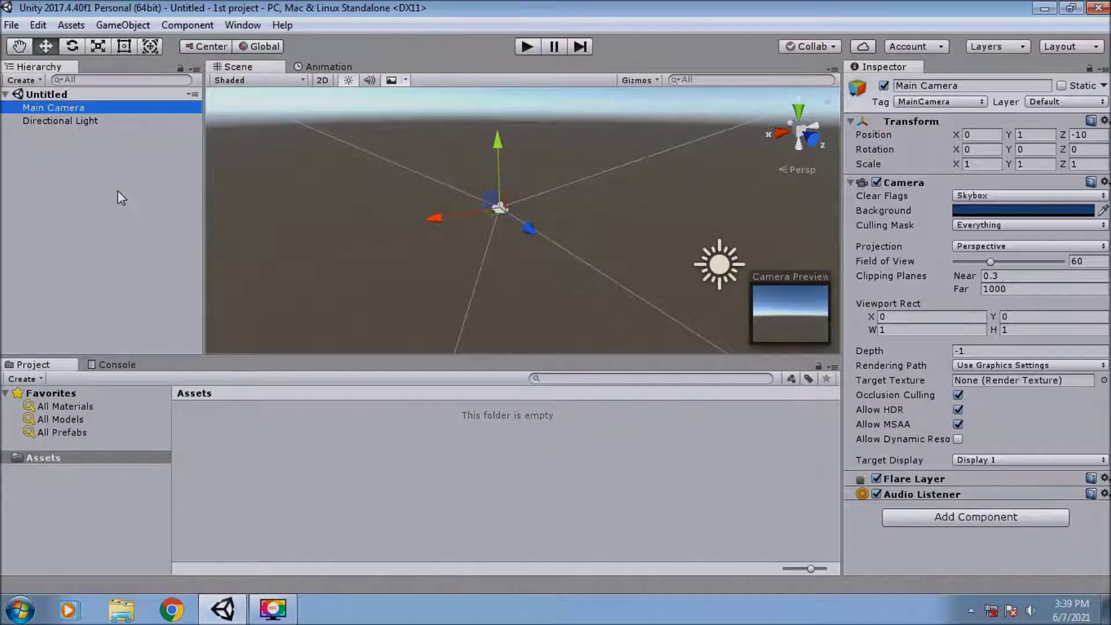
{"action": "left_click", "coordinate": [105, 121]}
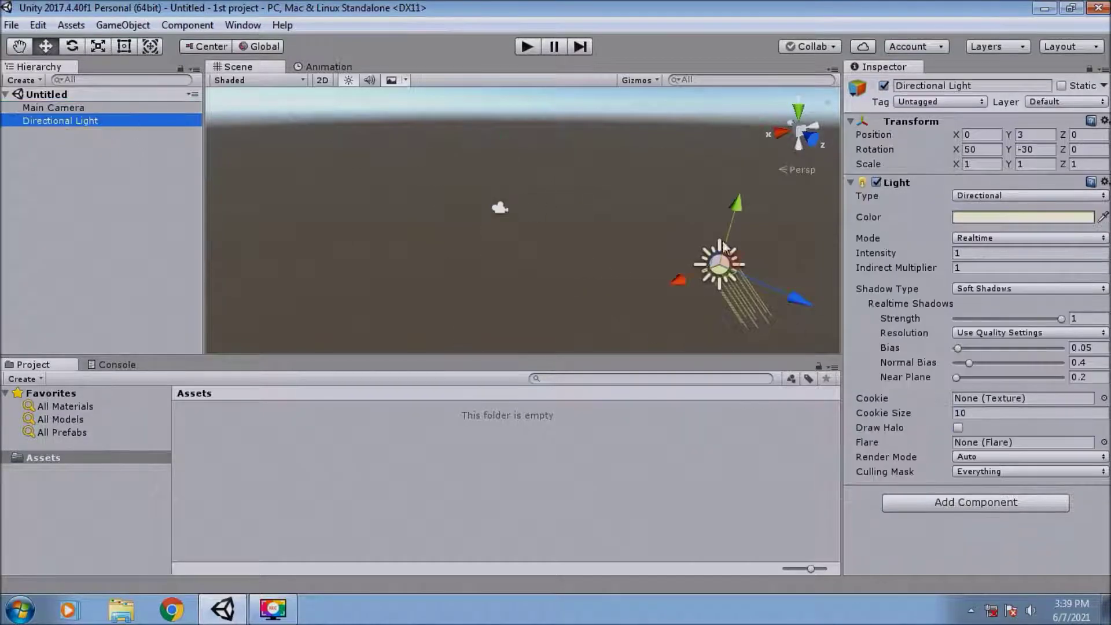
{"action": "left_click", "coordinate": [71, 108]}
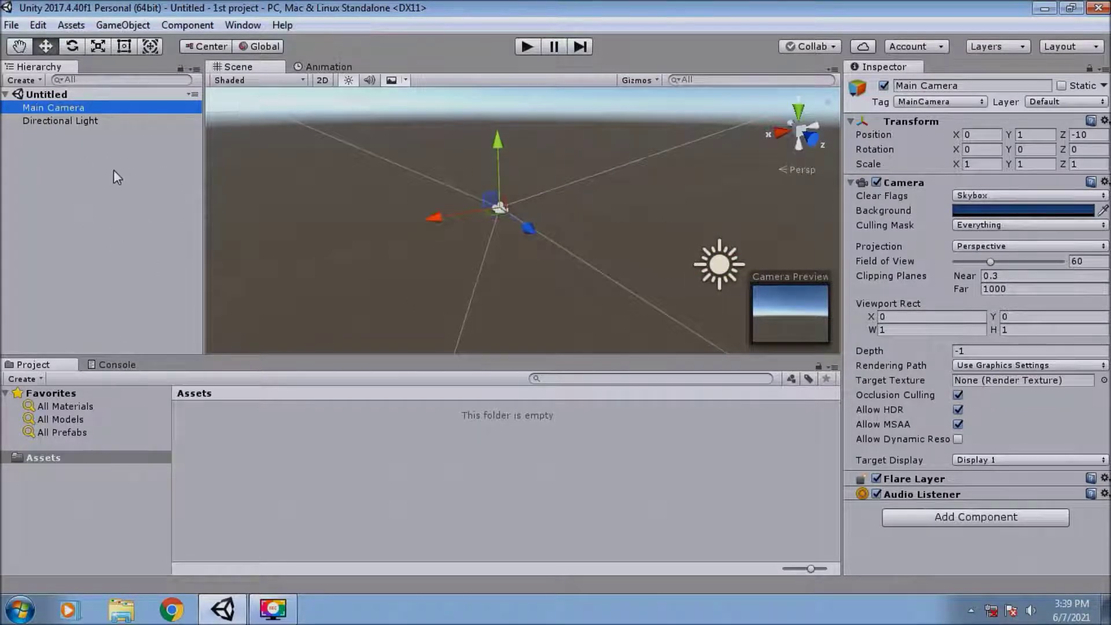
{"action": "left_click", "coordinate": [114, 201]}
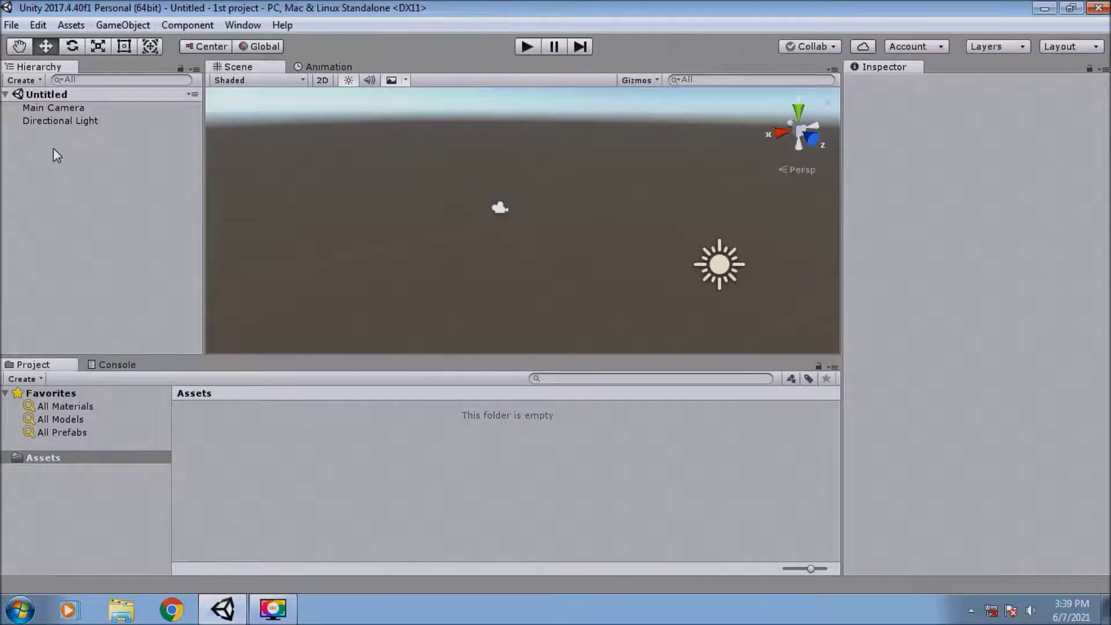
Step: Add a 3D Cube object to the scene's hierarchy
{"action": "left_click", "coordinate": [23, 80]}
{"action": "left_click", "coordinate": [120, 325]}
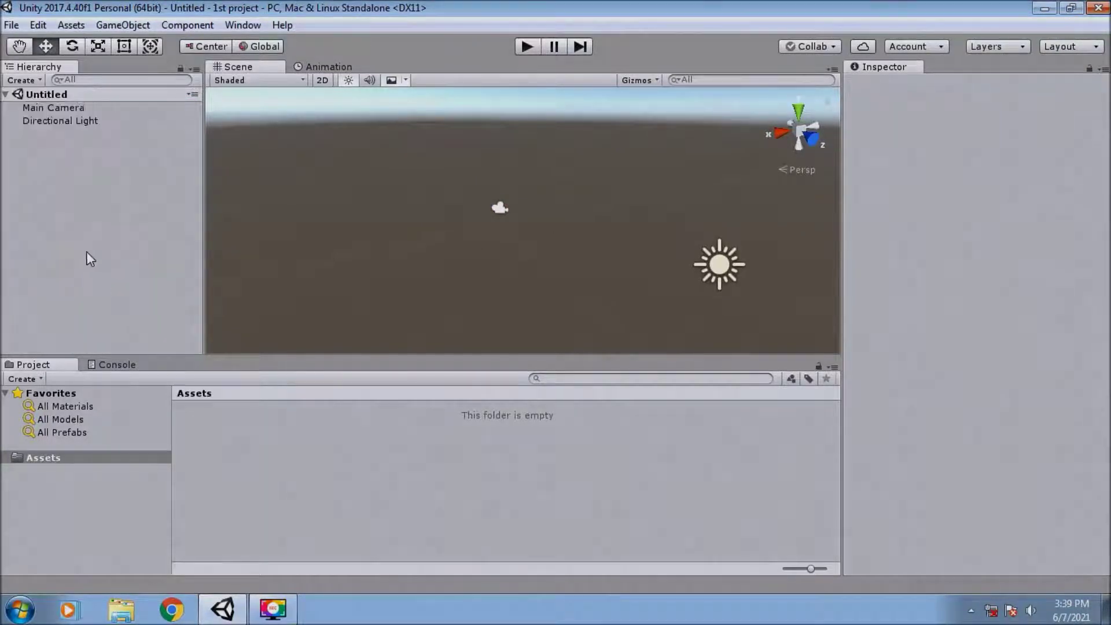
{"action": "right_click", "coordinate": [50, 167]}
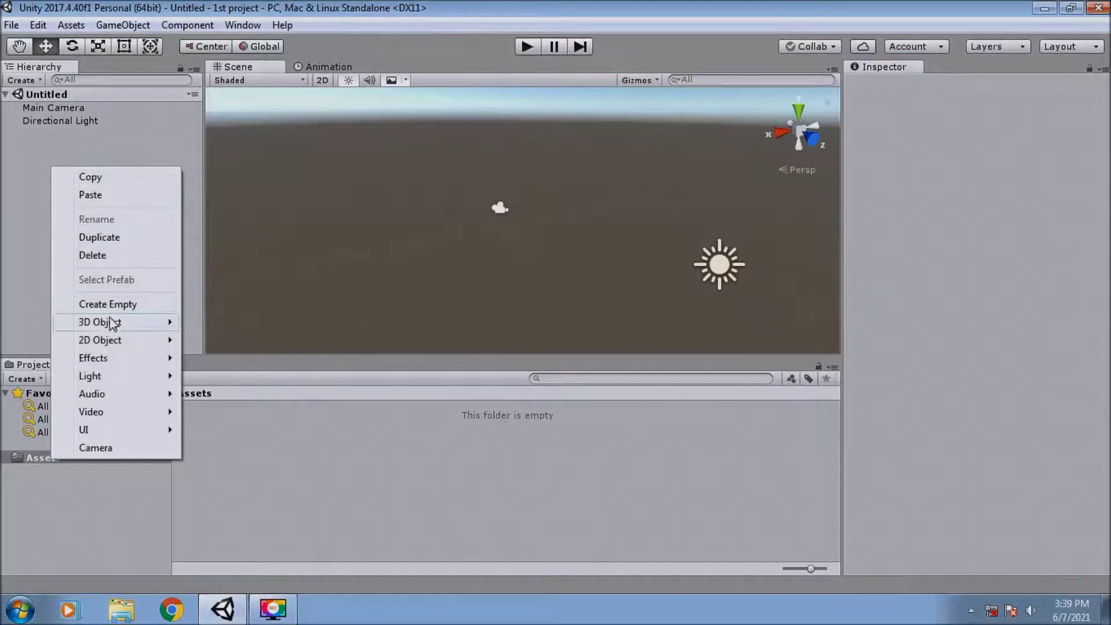
{"action": "mouse_move", "coordinate": [128, 435]}
{"action": "mouse_move", "coordinate": [154, 322]}
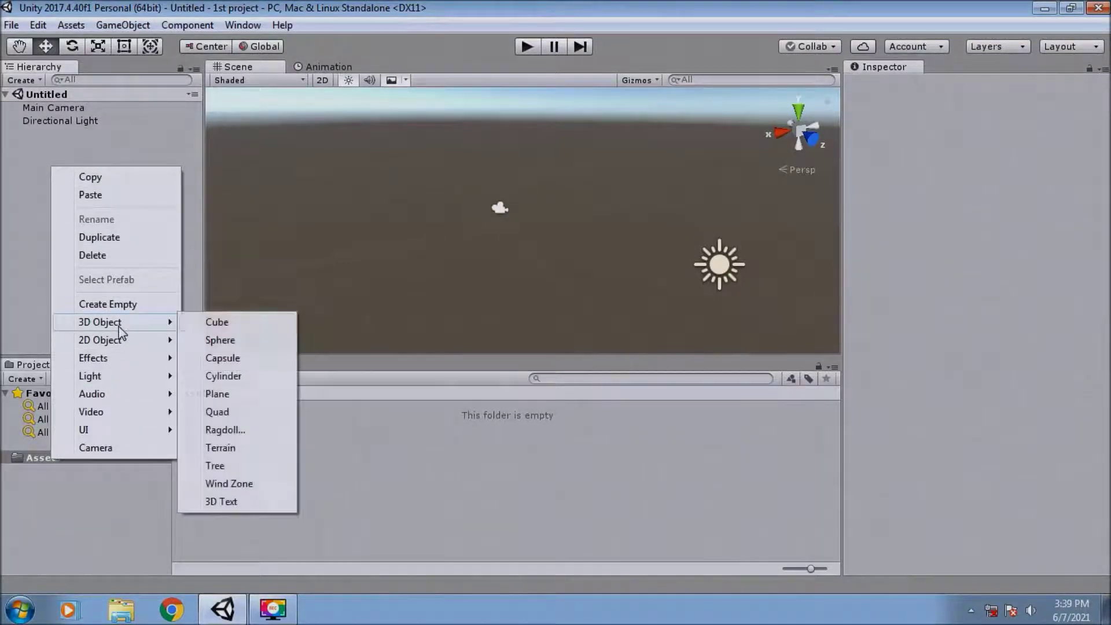
{"action": "left_click", "coordinate": [210, 322]}
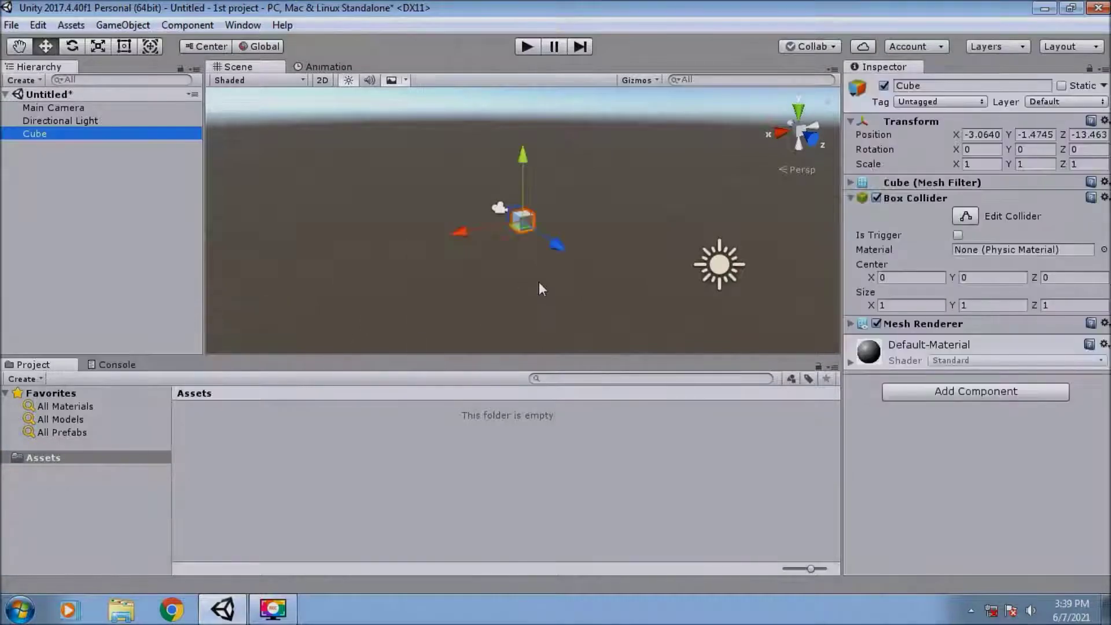
{"action": "left_click_drag", "start_coordinate": [562, 280], "coordinate": [559, 284], "text": "alt"}
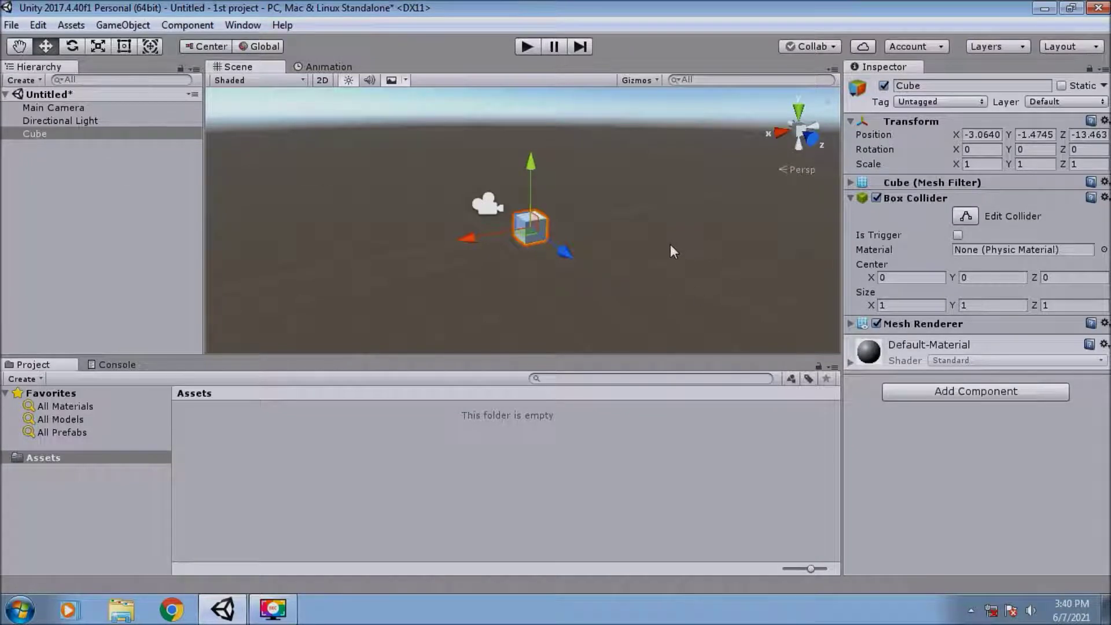
{"action": "left_click_drag", "start_coordinate": [623, 255], "coordinate": [622, 249], "text": "alt"}
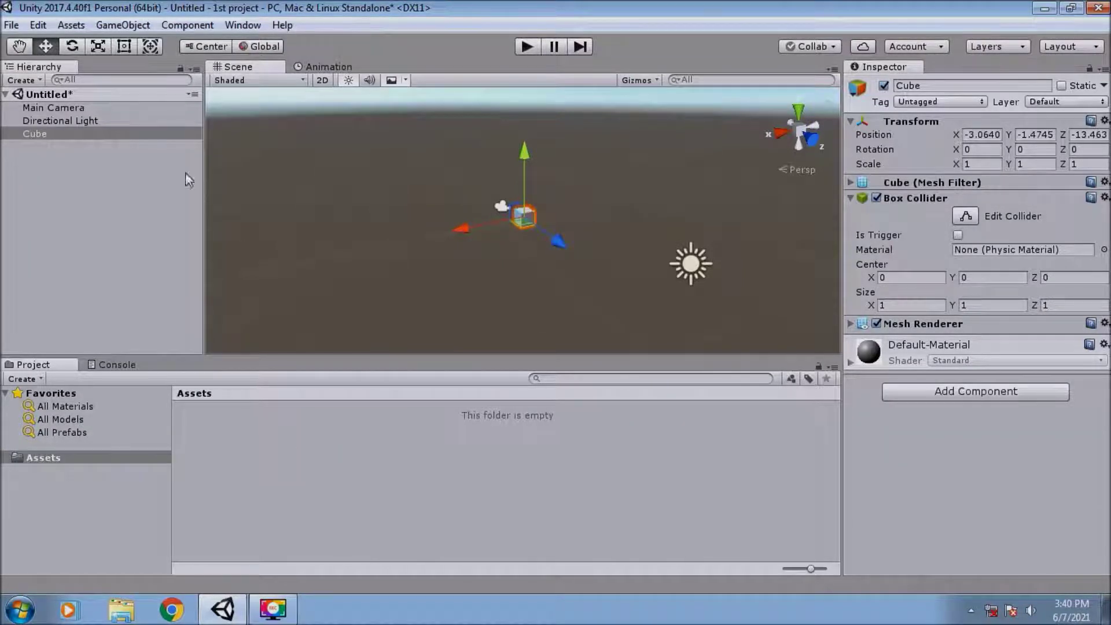
{"action": "right_click", "coordinate": [116, 207]}
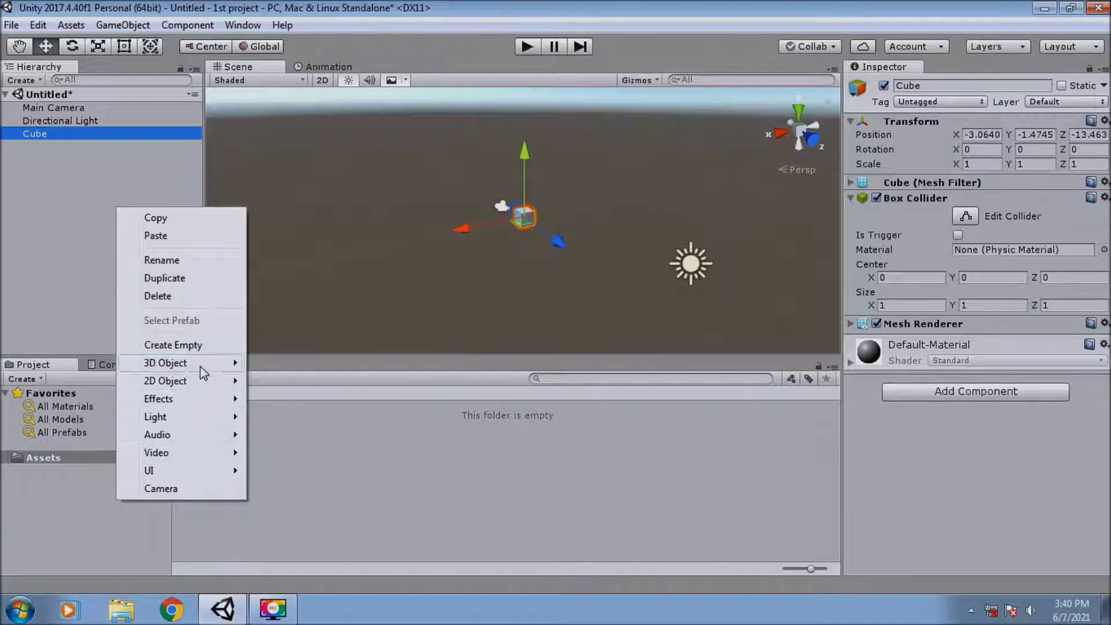
{"action": "mouse_move", "coordinate": [232, 382]}
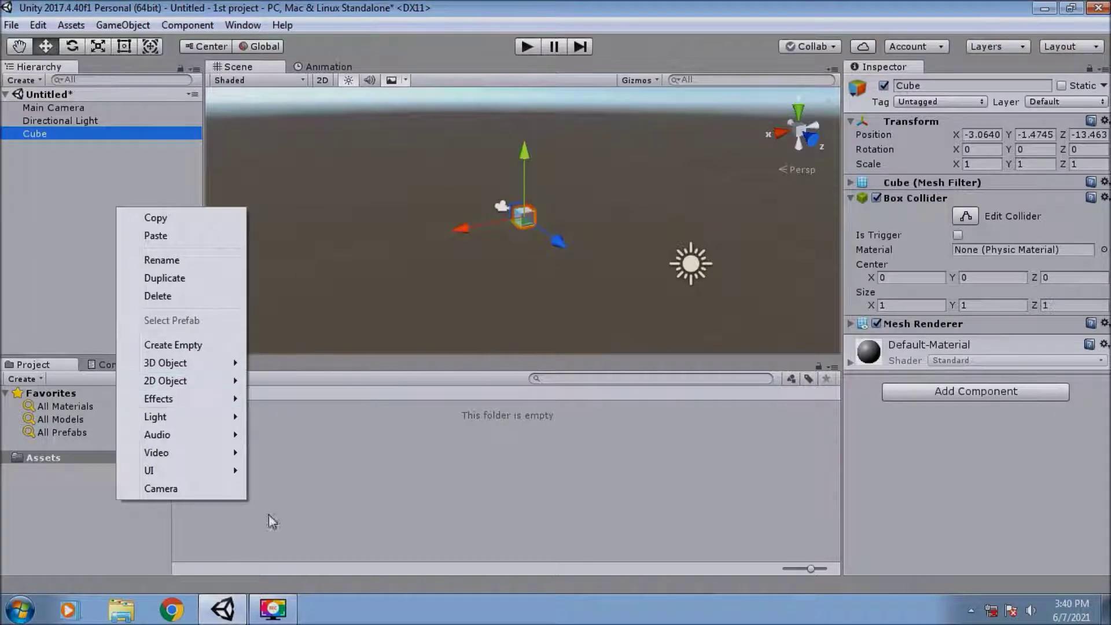
{"action": "left_click", "coordinate": [320, 450]}
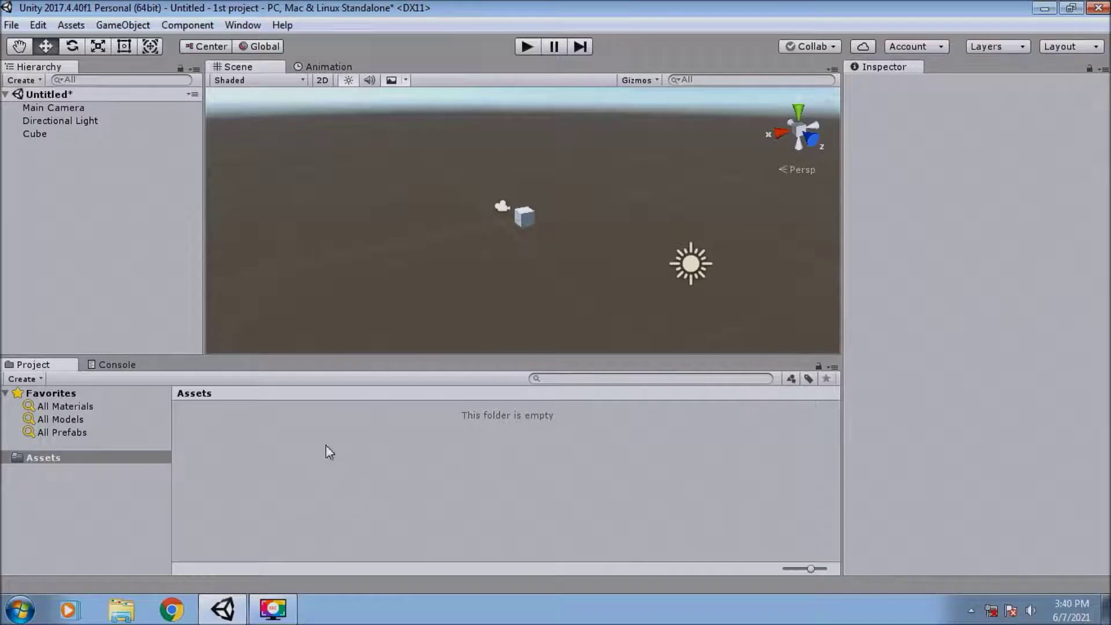
Step: Create a folder with the default name in Assets, view its contents and return to Assets
{"action": "right_click", "coordinate": [229, 430]}
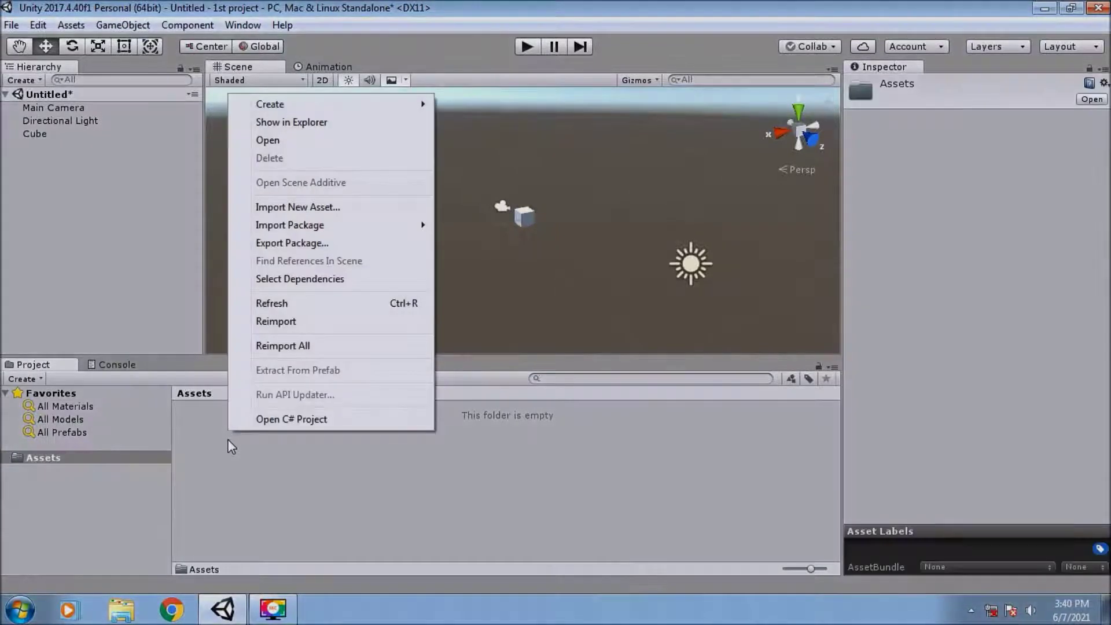
{"action": "mouse_move", "coordinate": [366, 107]}
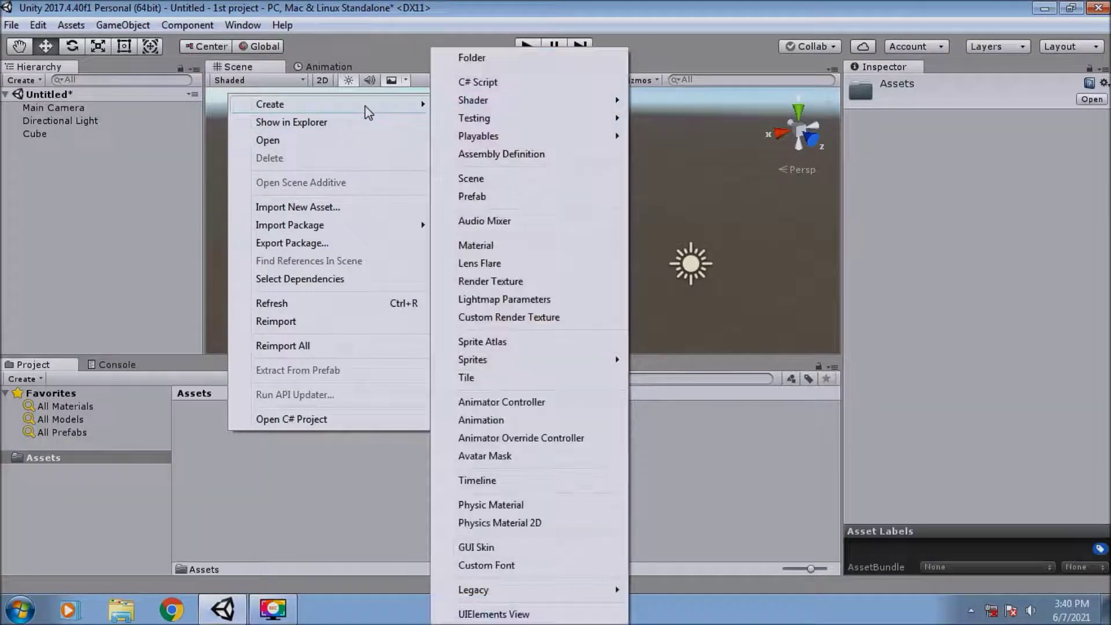
{"action": "left_click", "coordinate": [557, 63]}
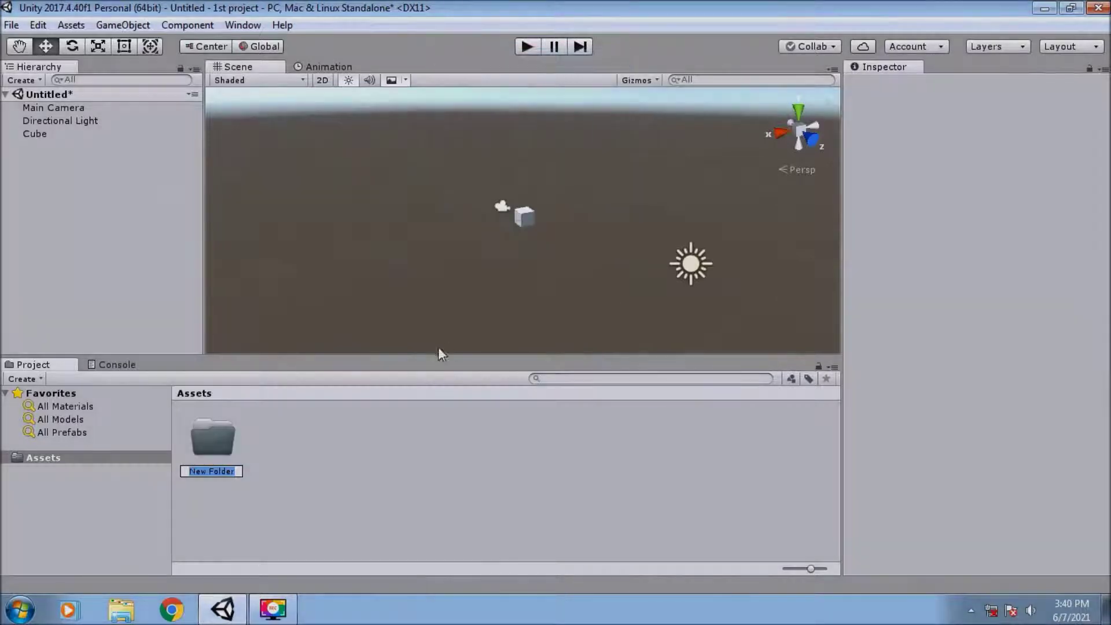
{"action": "key", "text": "Return"}
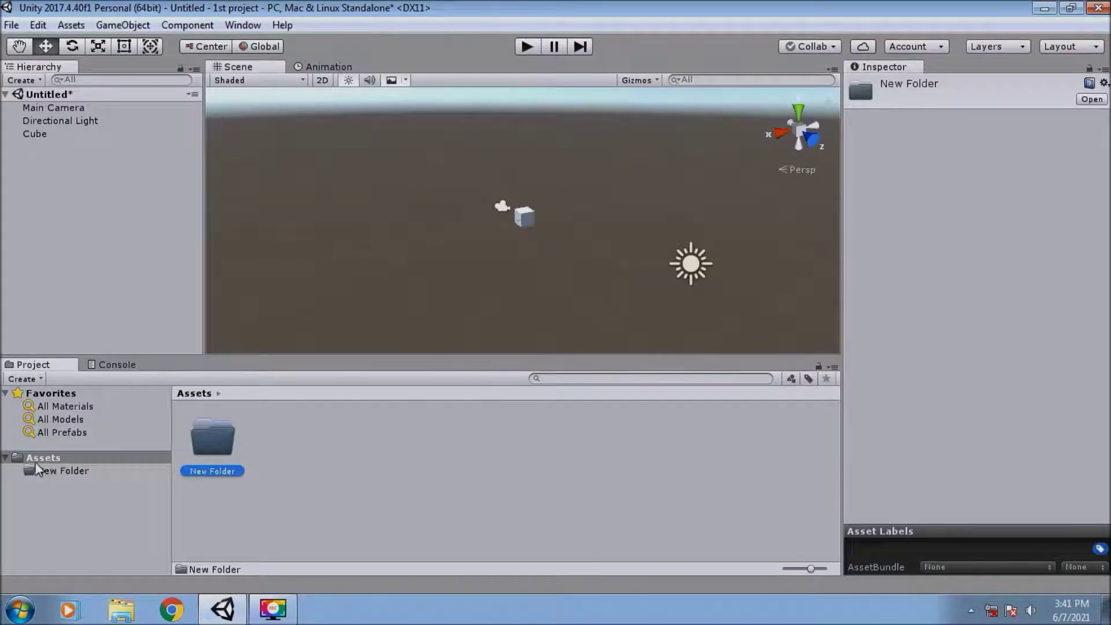
{"action": "left_click", "coordinate": [97, 471]}
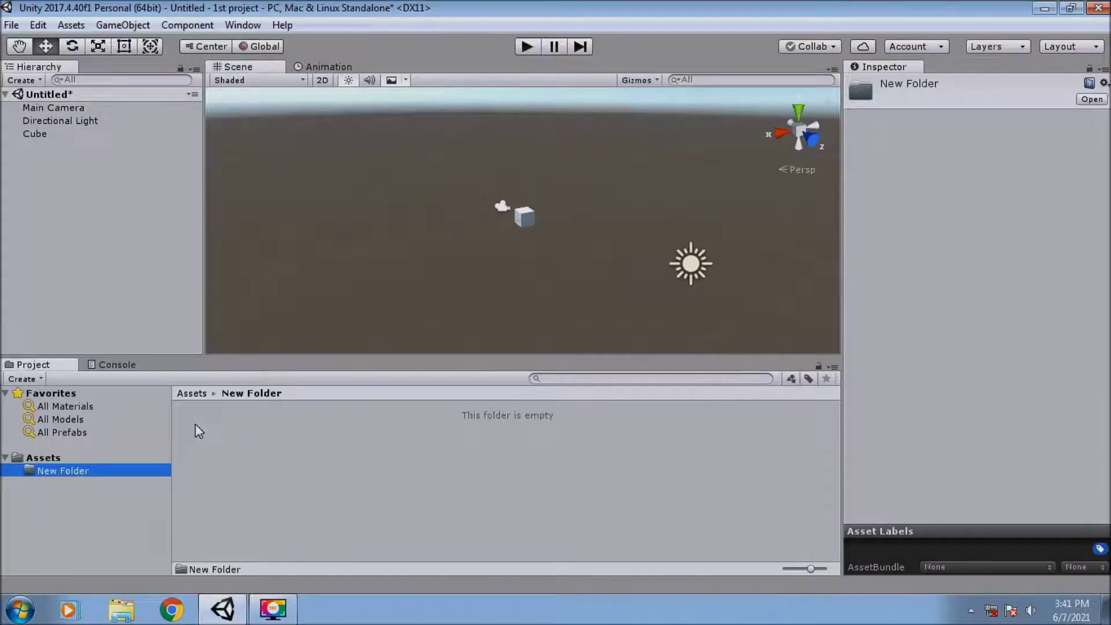
{"action": "left_click", "coordinate": [188, 392]}
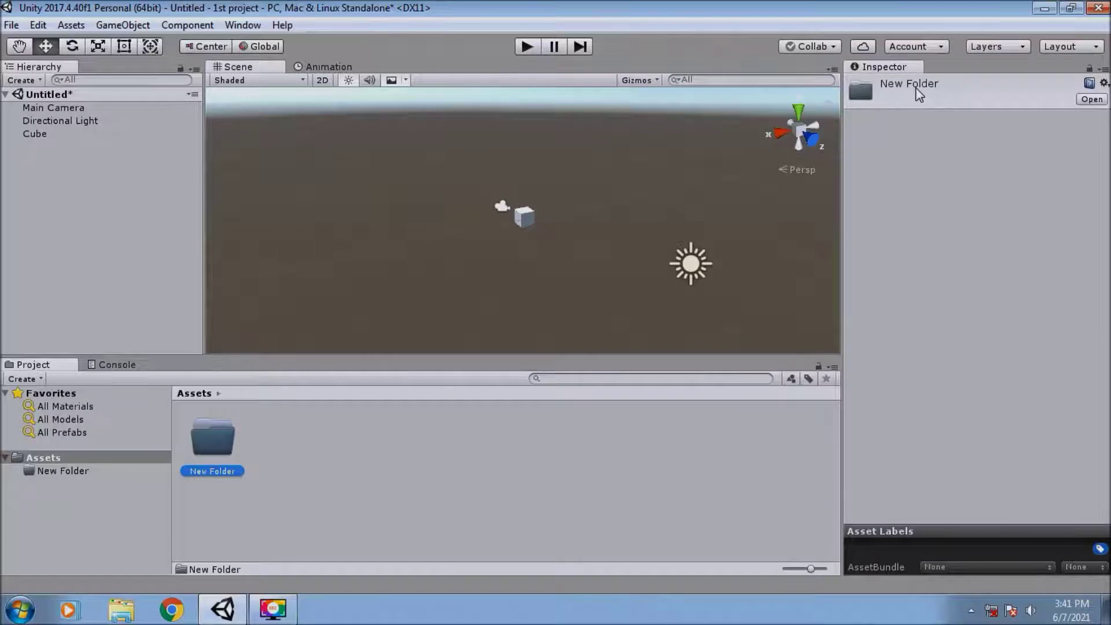
Step: Compare the properties of the Main Camera, Directional Light and Cube
{"action": "left_click", "coordinate": [84, 108]}
{"action": "left_click", "coordinate": [88, 121]}
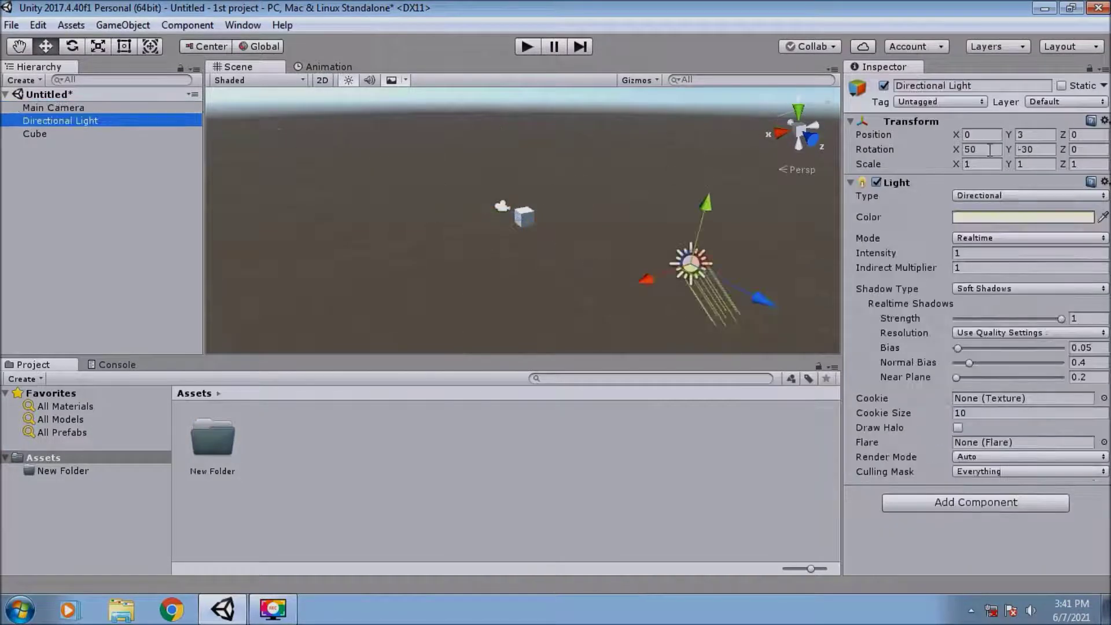
{"action": "left_click", "coordinate": [43, 130]}
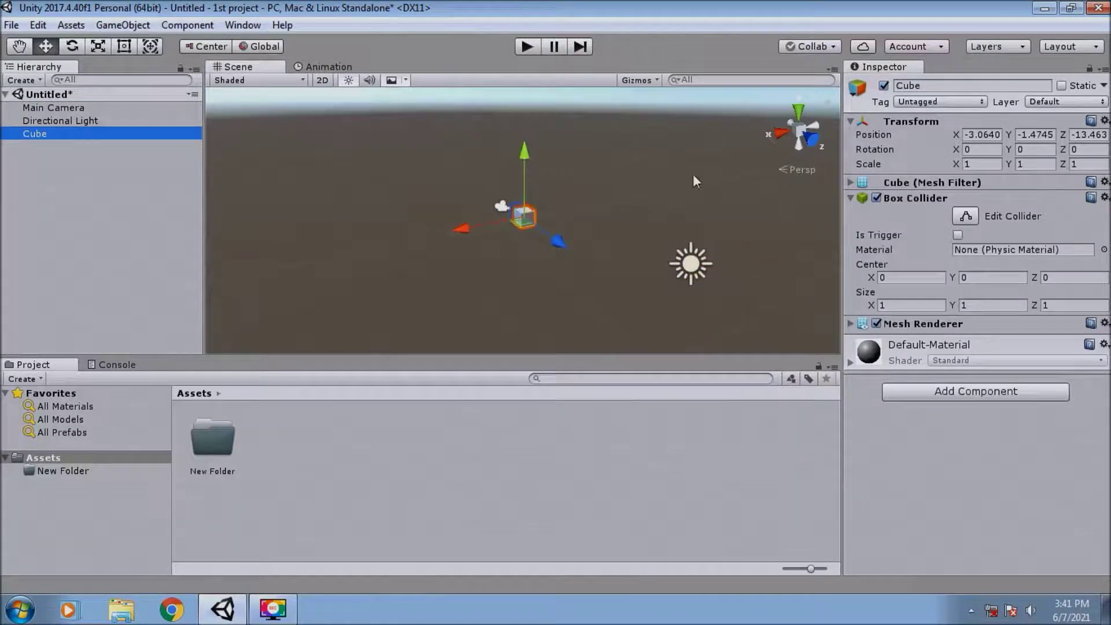
{"action": "left_click", "coordinate": [85, 121]}
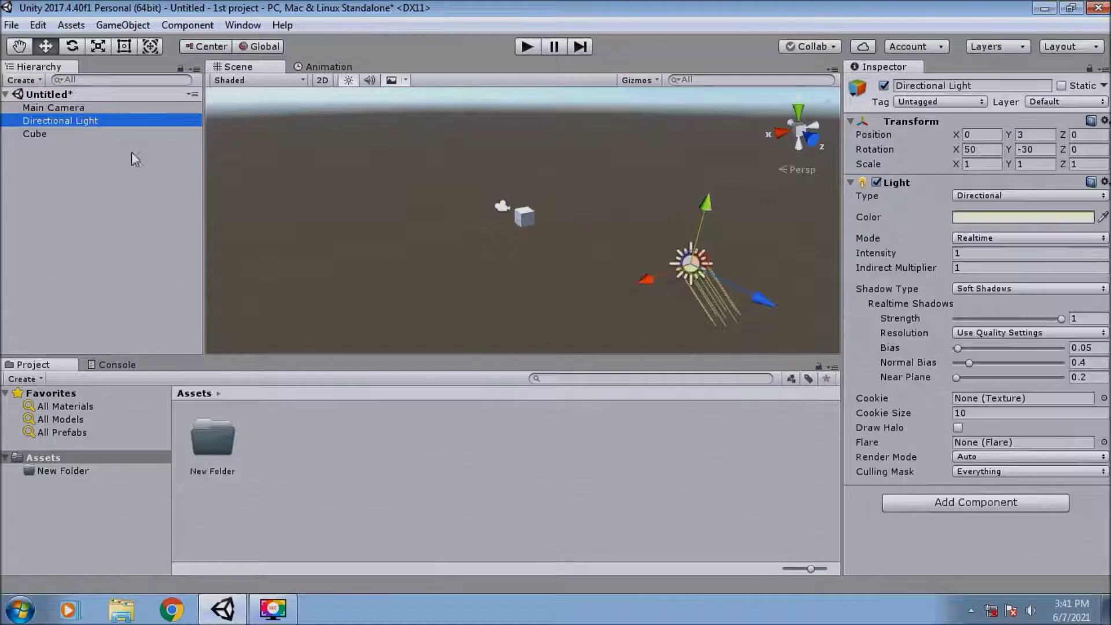
Step: Collapse the Cube's Transform and Box Collider component details
{"action": "left_click", "coordinate": [75, 132]}
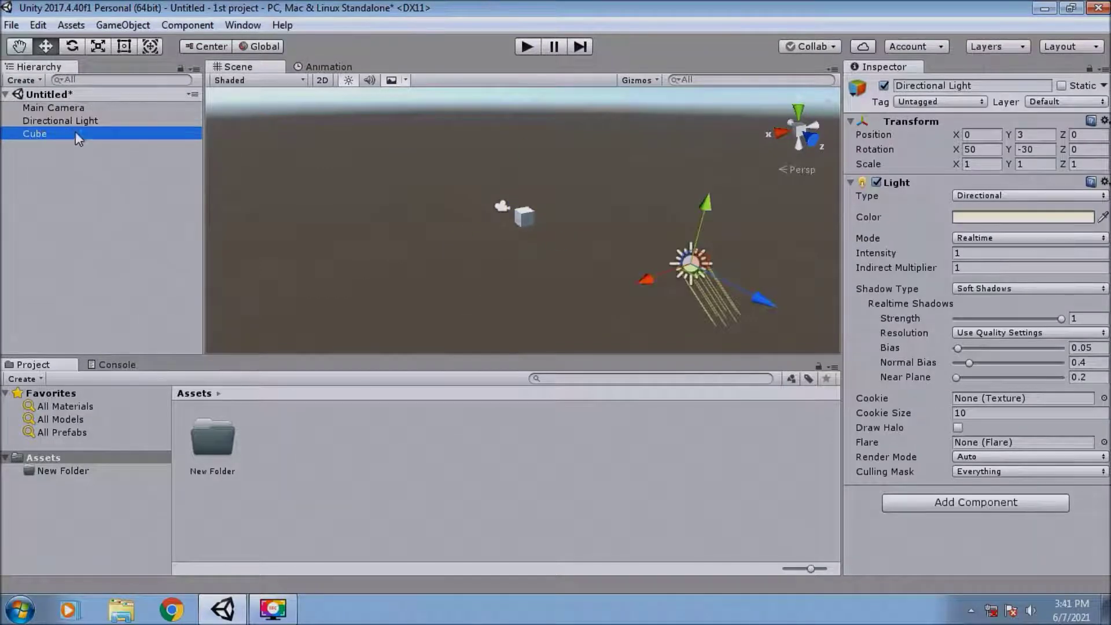
{"action": "left_click", "coordinate": [851, 121]}
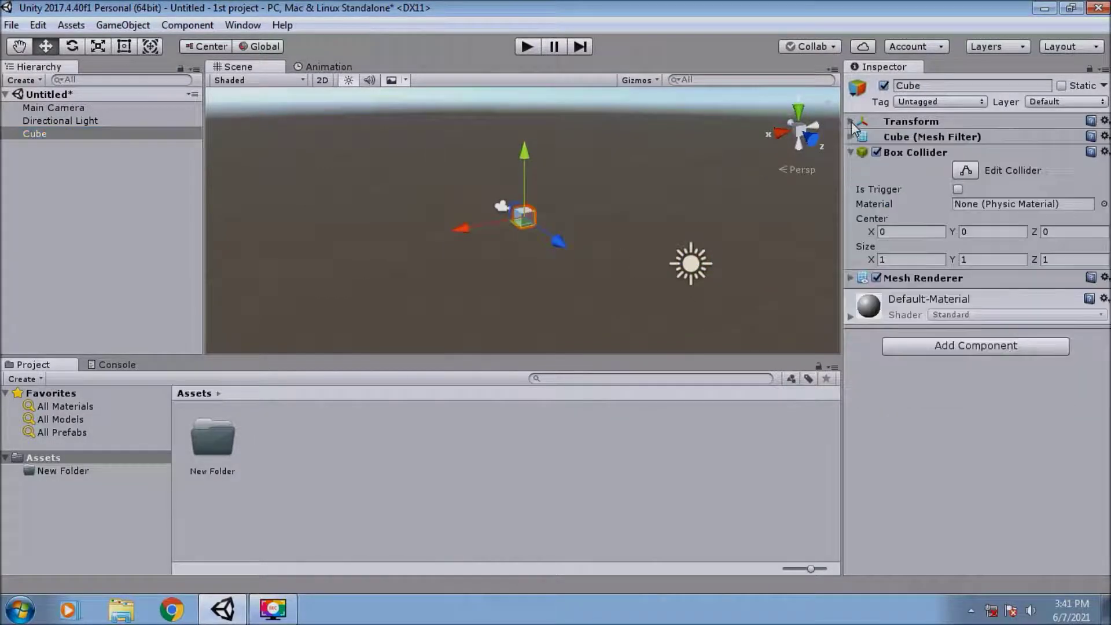
{"action": "left_click", "coordinate": [849, 153]}
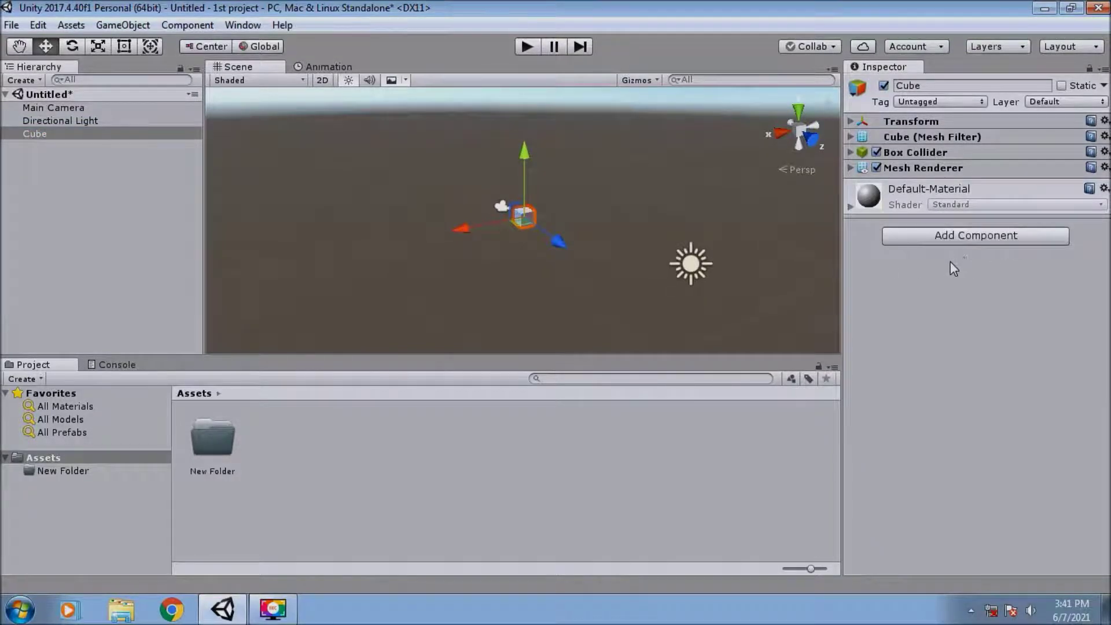
Step: Browse the component categories available for the Cube and close the list without adding one
{"action": "left_click", "coordinate": [973, 239]}
{"action": "scroll", "coordinate": [987, 428], "scroll_direction": "down", "scroll_amount": 3}
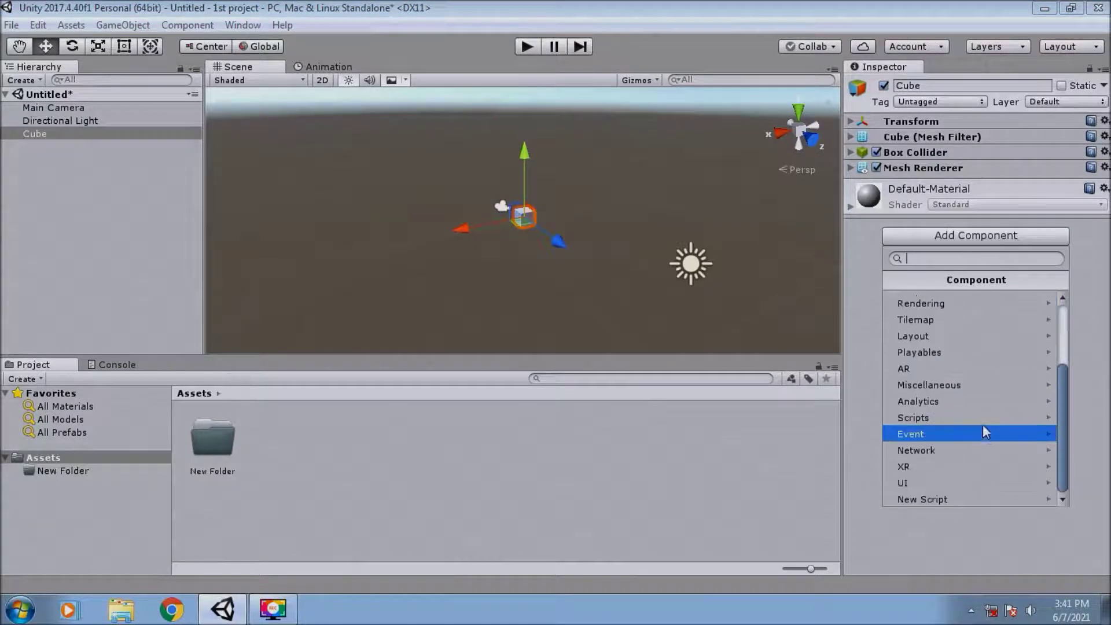
{"action": "scroll", "coordinate": [978, 330], "scroll_direction": "up", "scroll_amount": 3}
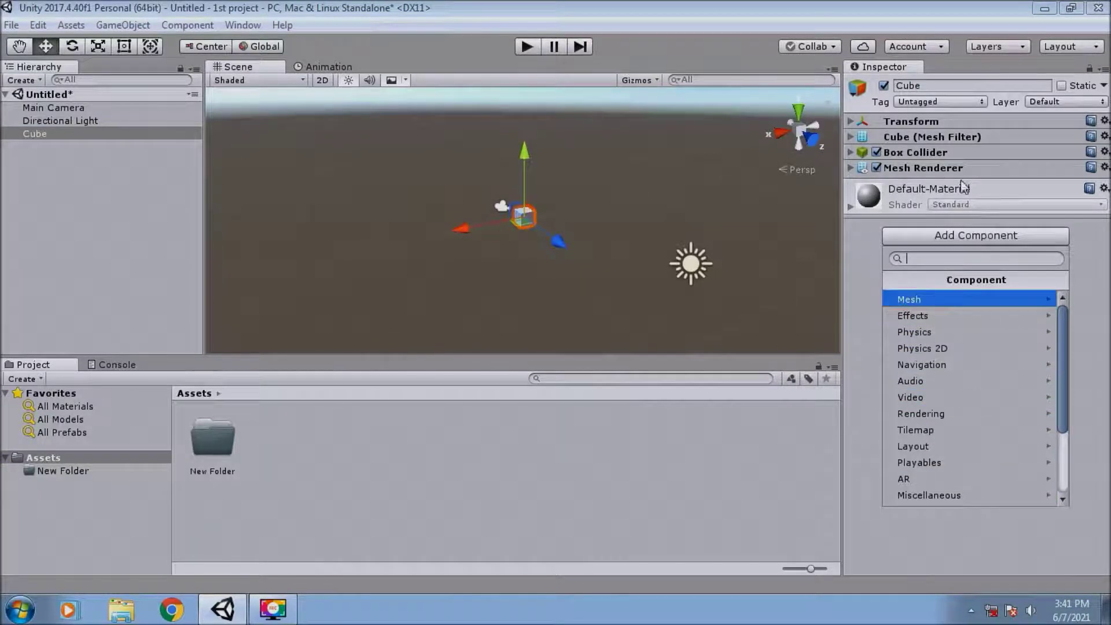
{"action": "left_click", "coordinate": [863, 332]}
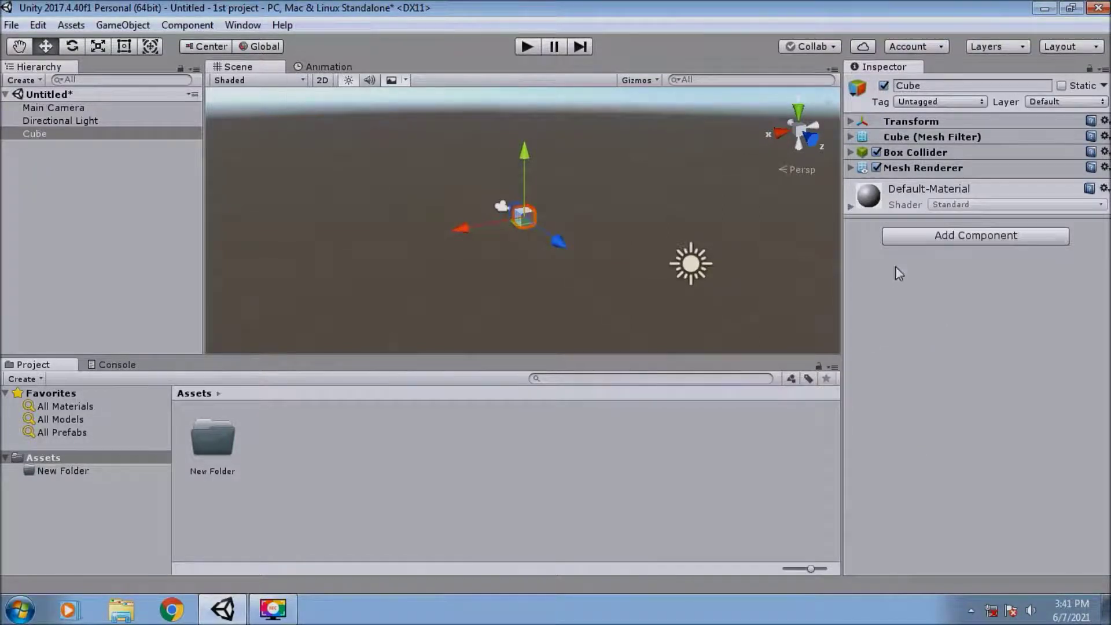
{"action": "left_click", "coordinate": [960, 237]}
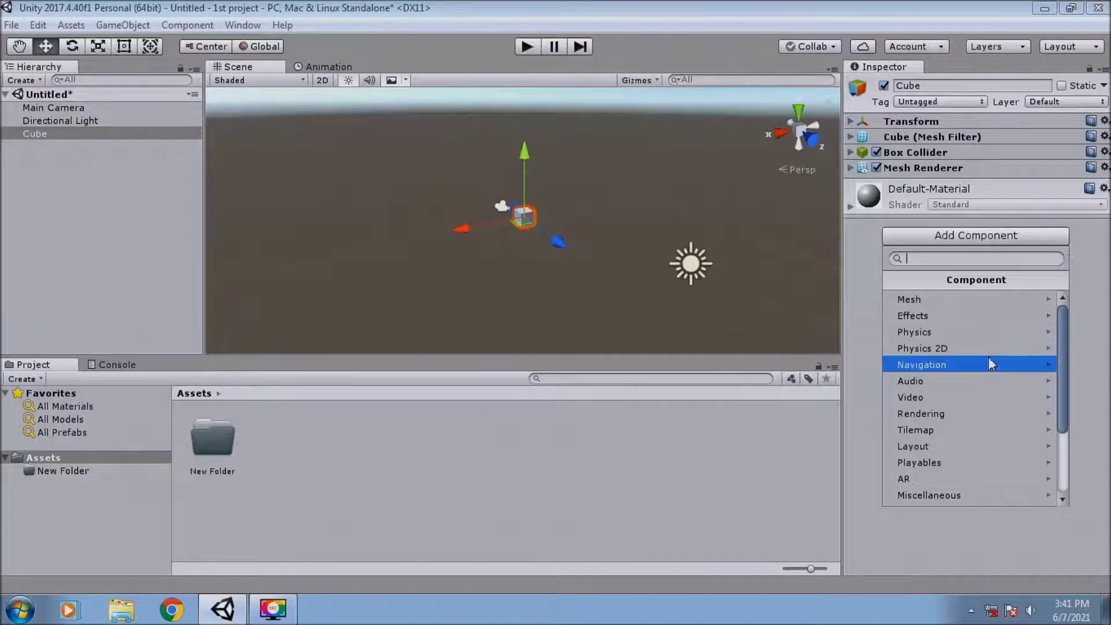
{"action": "left_click", "coordinate": [867, 321]}
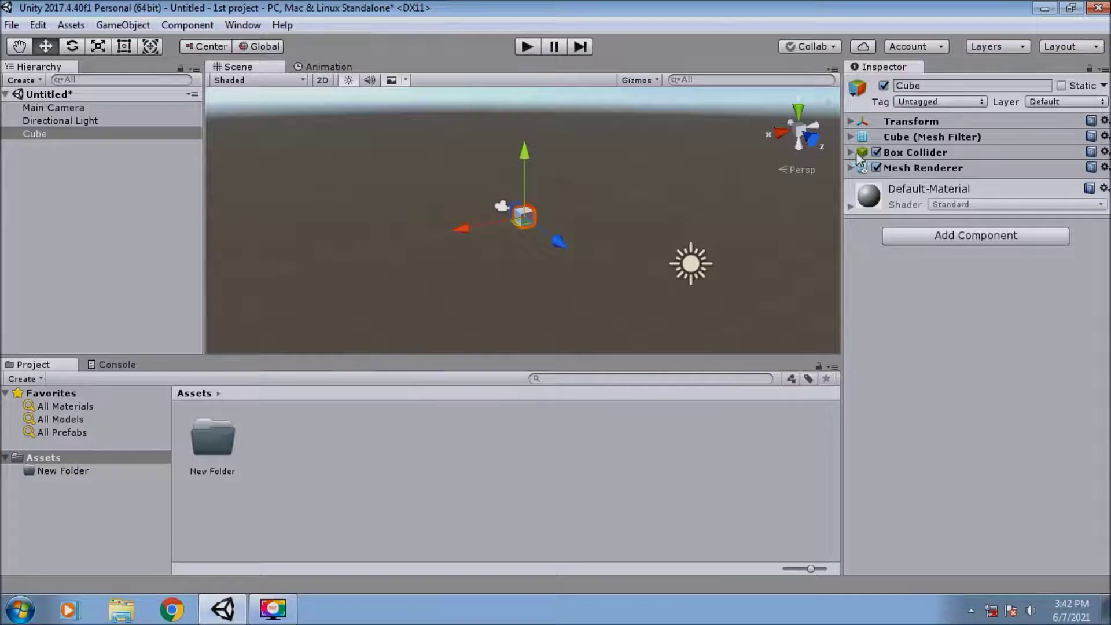
Step: Change the Cube's position to -2.67, -2.45, -13.94, rotation to 286.5, 24.56, 4.41 and scale to 4.9, 3.03, 6.57
{"action": "left_click", "coordinate": [849, 121]}
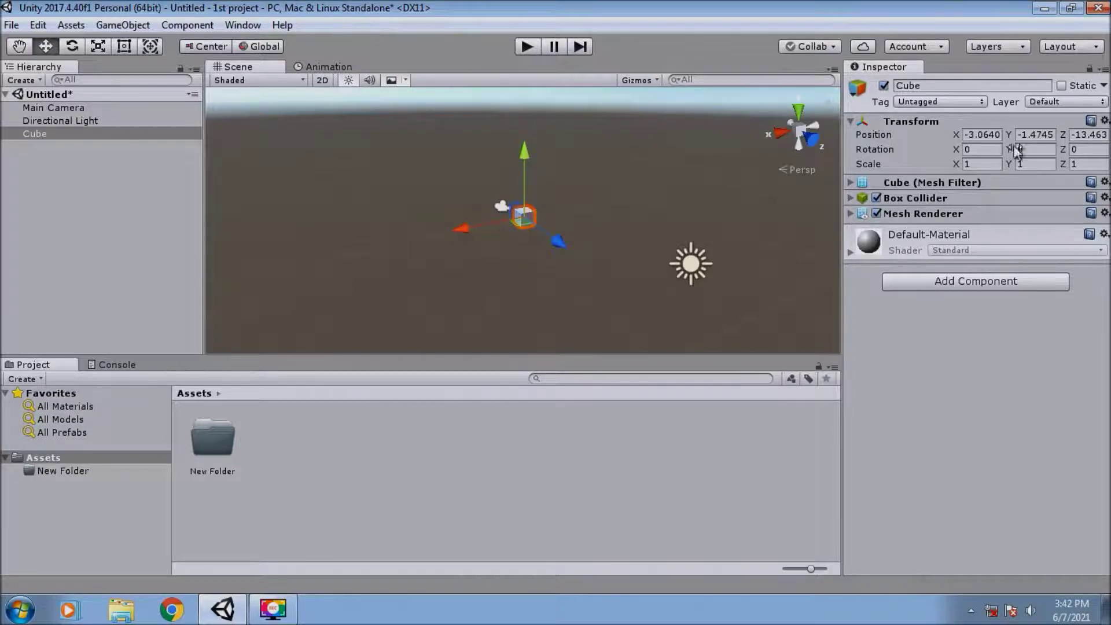
{"action": "left_click_drag", "start_coordinate": [955, 134], "coordinate": [1055, 134]}
{"action": "left_click_drag", "start_coordinate": [955, 151], "coordinate": [3, 170]}
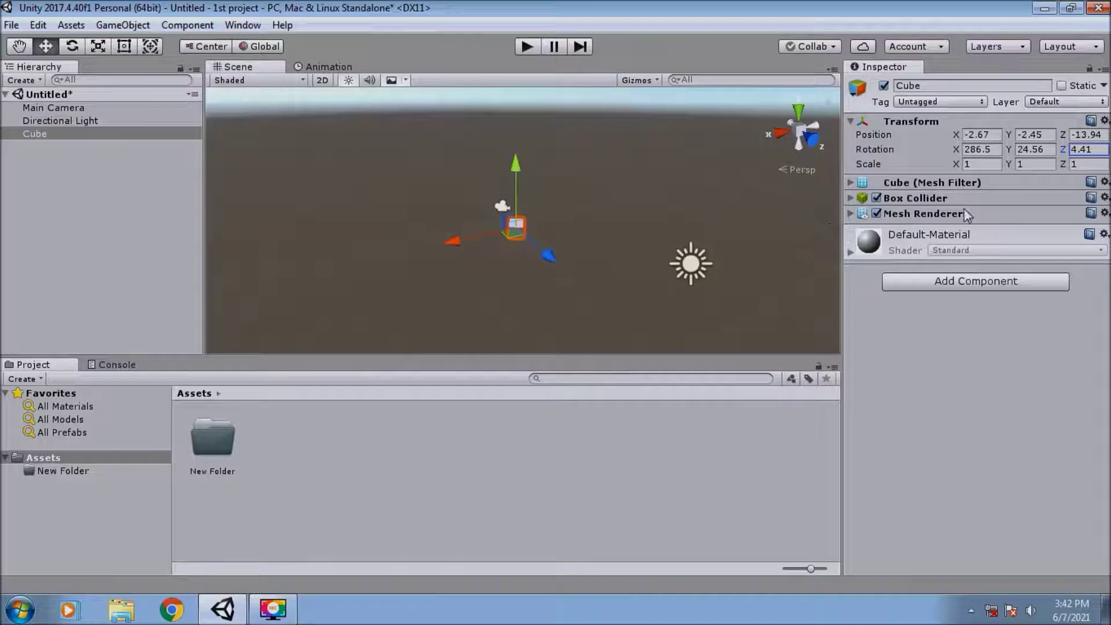
{"action": "left_click_drag", "start_coordinate": [955, 166], "coordinate": [1108, 170]}
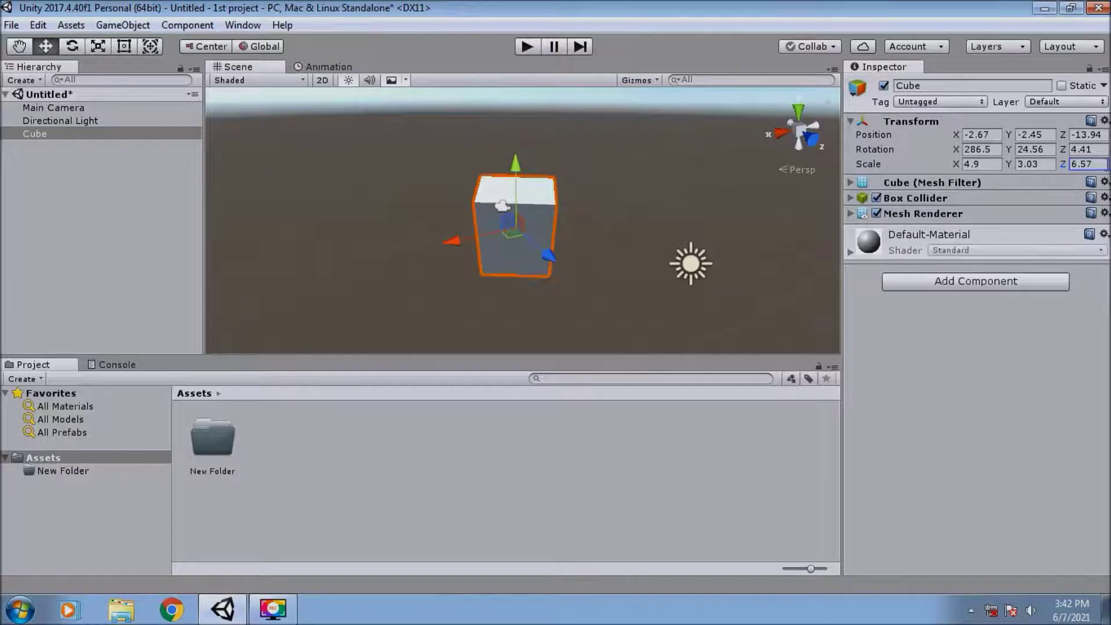
Step: Reset the Cube's entire Transform to its default position, rotation and scale
{"action": "right_click", "coordinate": [903, 123]}
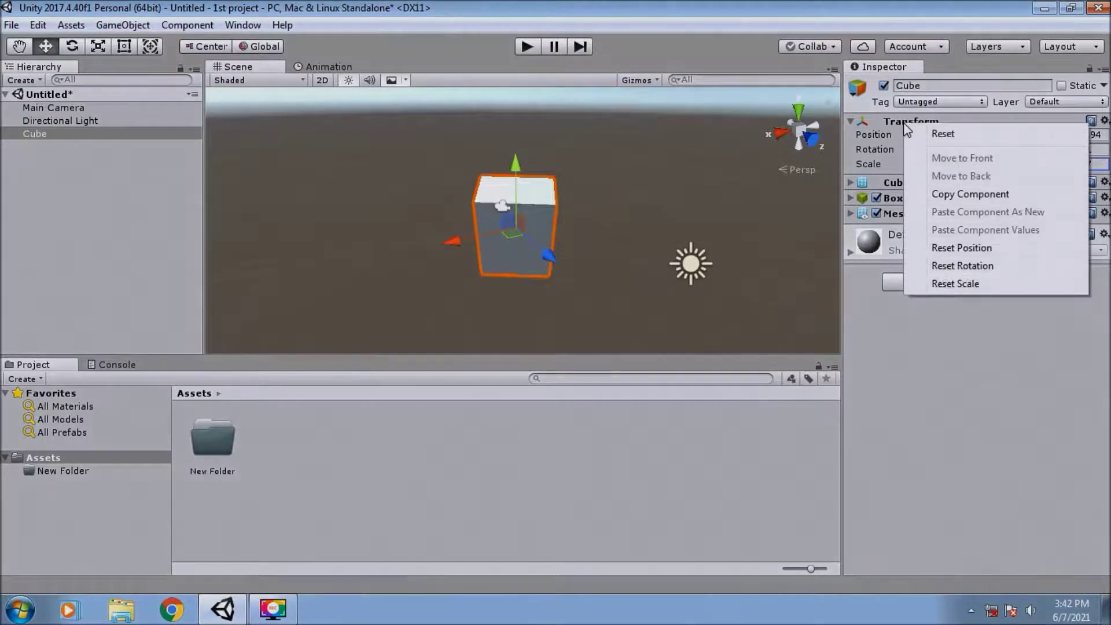
{"action": "left_click", "coordinate": [961, 138]}
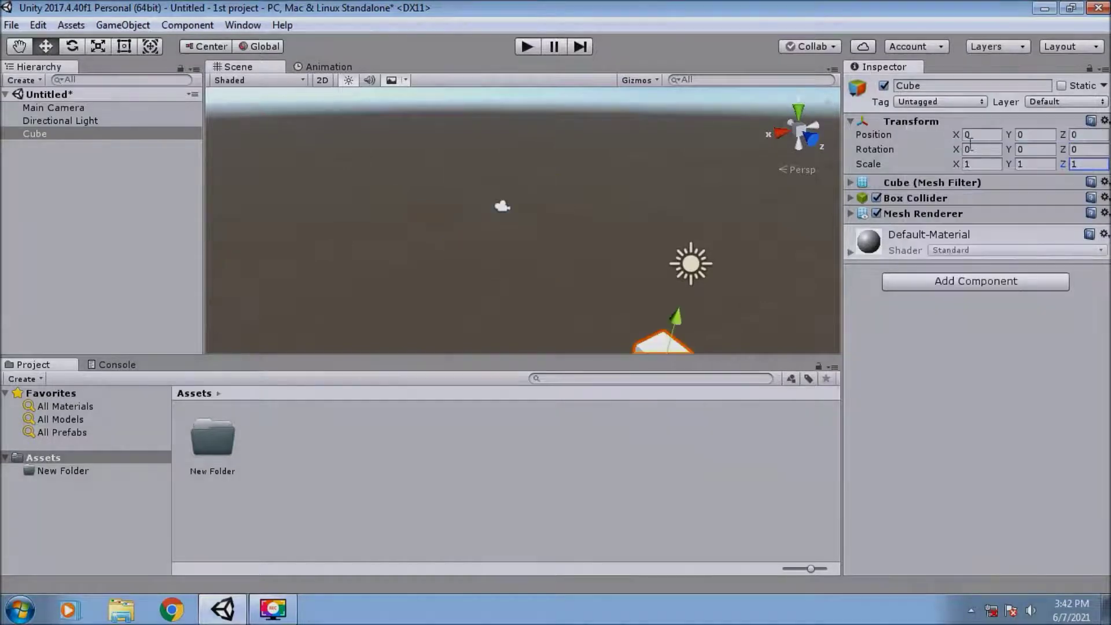
{"action": "right_click", "coordinate": [918, 122]}
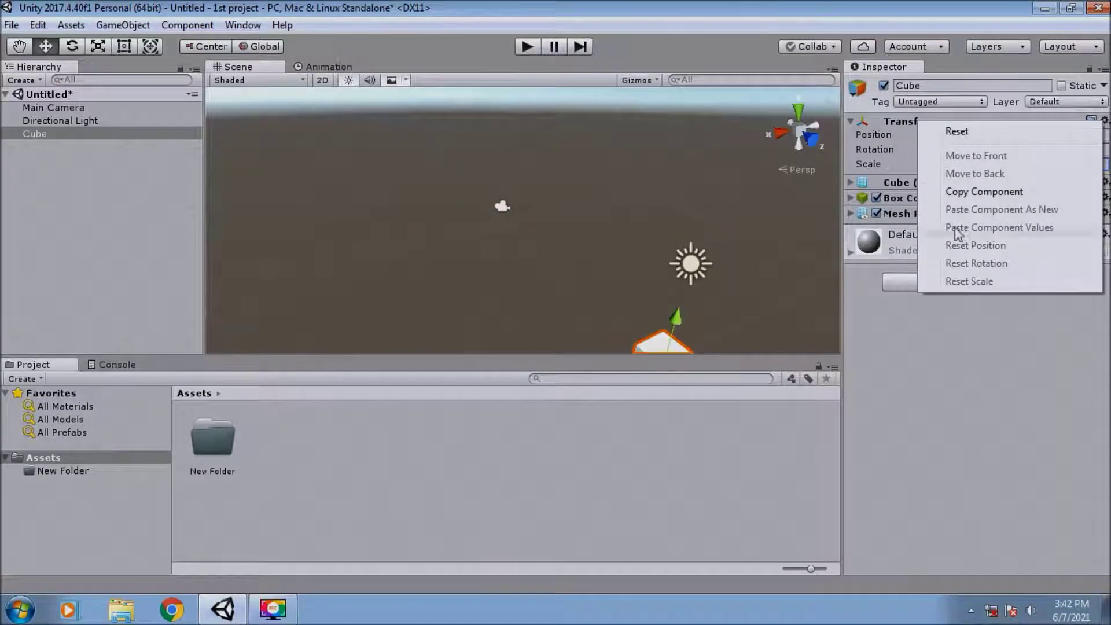
{"action": "right_click_drag", "start_coordinate": [614, 243], "coordinate": [233, 164]}
{"action": "key", "text": "w"}
Step: Select the Main Camera and add a Game view alongside the Project and Console views
{"action": "left_click", "coordinate": [136, 109]}
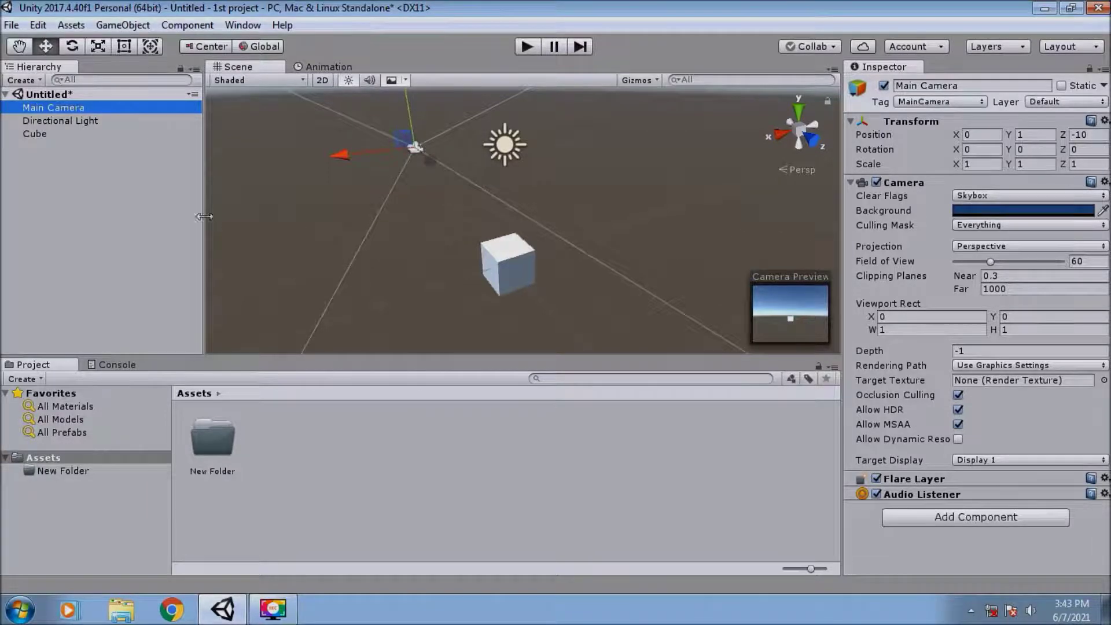
{"action": "right_click", "coordinate": [60, 364]}
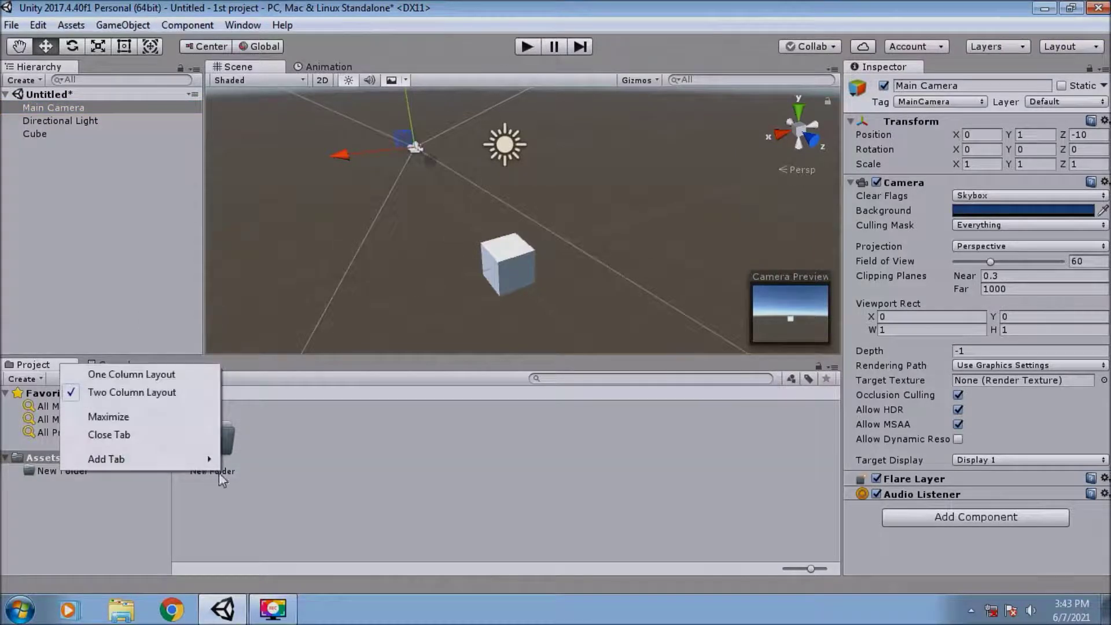
{"action": "mouse_move", "coordinate": [156, 457]}
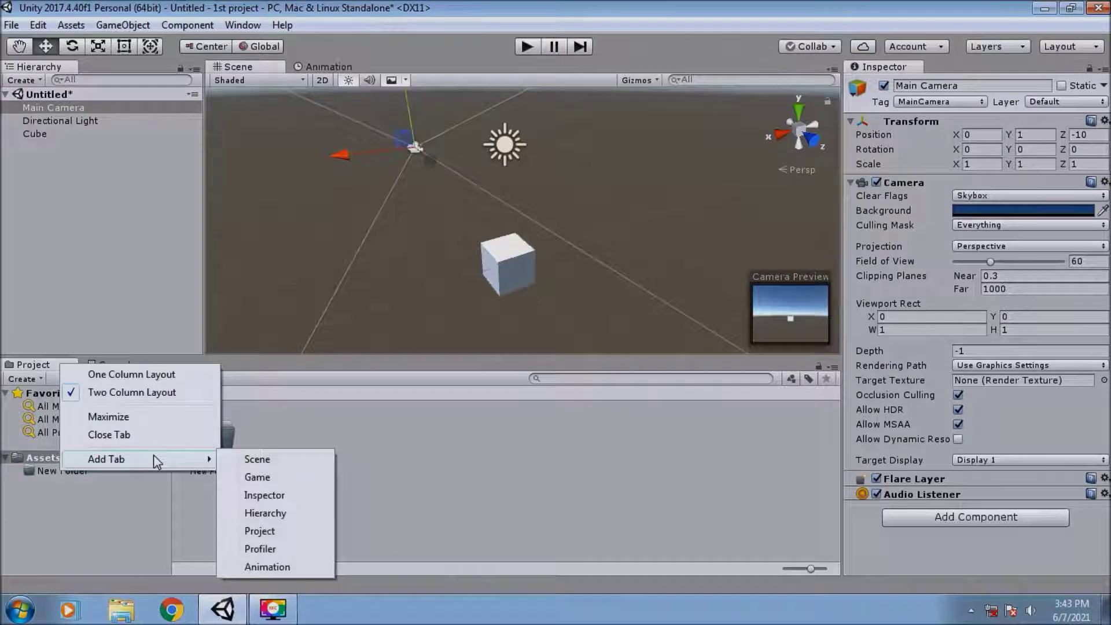
{"action": "left_click", "coordinate": [281, 480]}
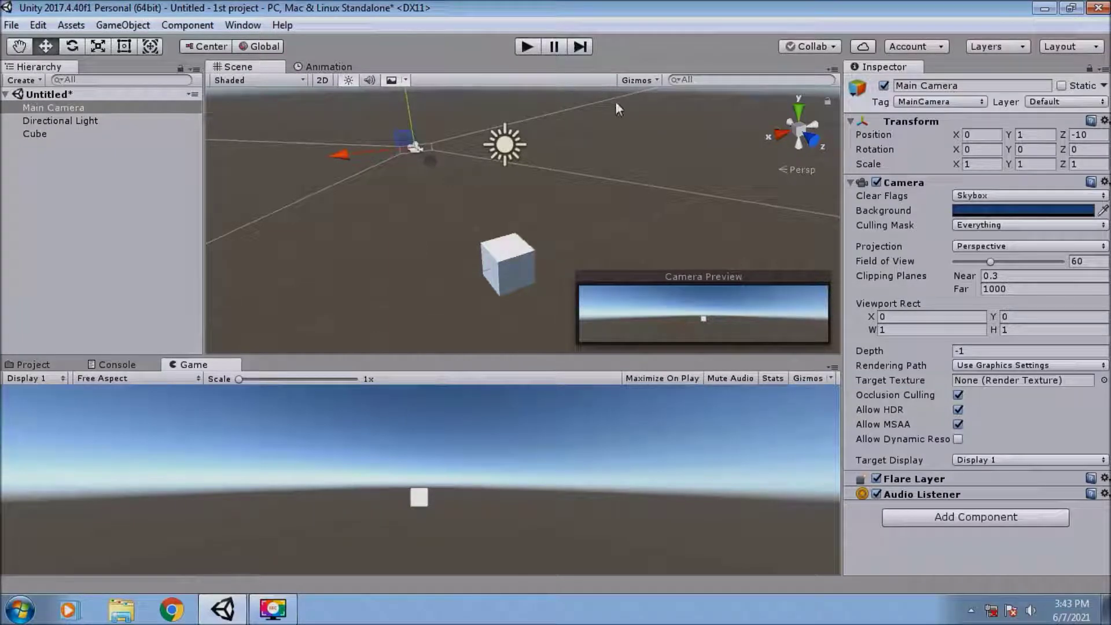
Step: Disable the Main Camera's Camera component and enable it again
{"action": "left_click", "coordinate": [875, 182]}
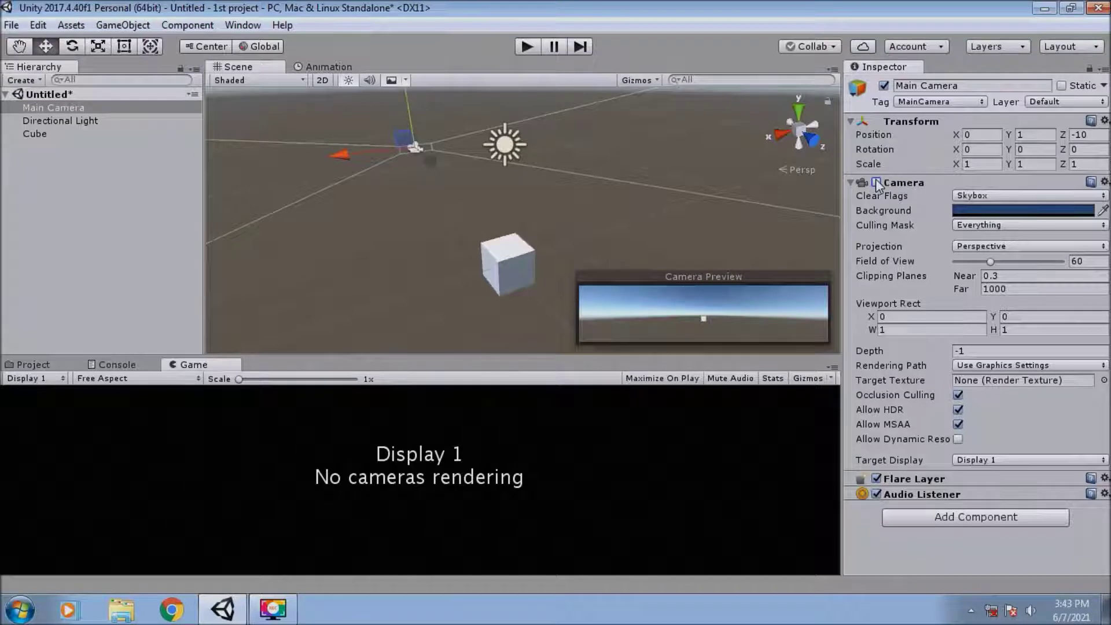
{"action": "left_click", "coordinate": [876, 183]}
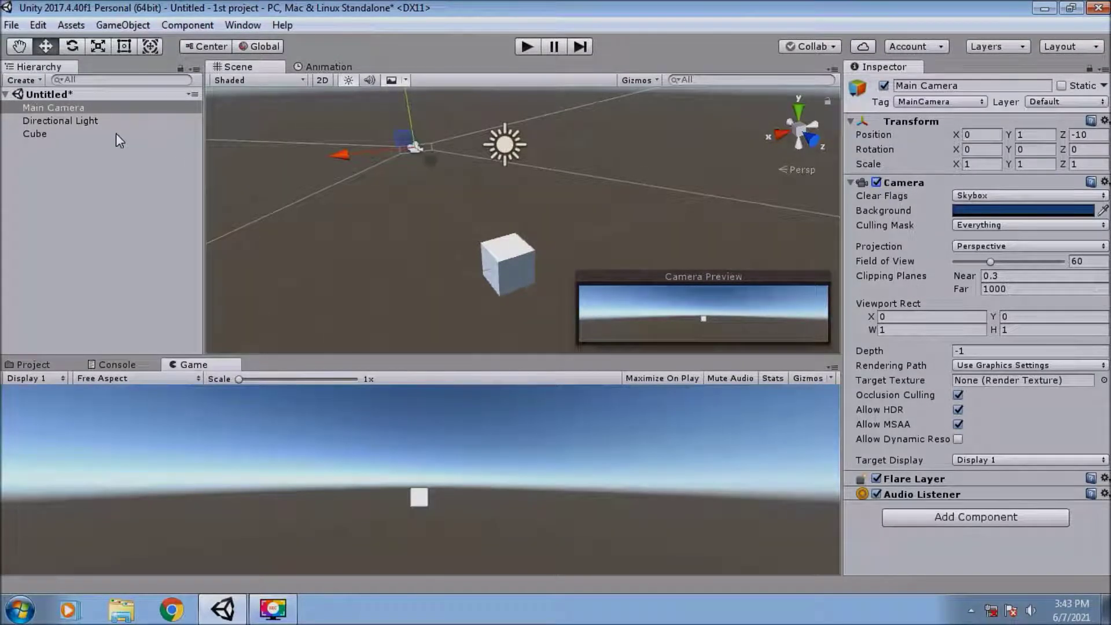
Step: Examine the Directional Light's properties and the available light types, keeping the Directional type
{"action": "left_click", "coordinate": [99, 120]}
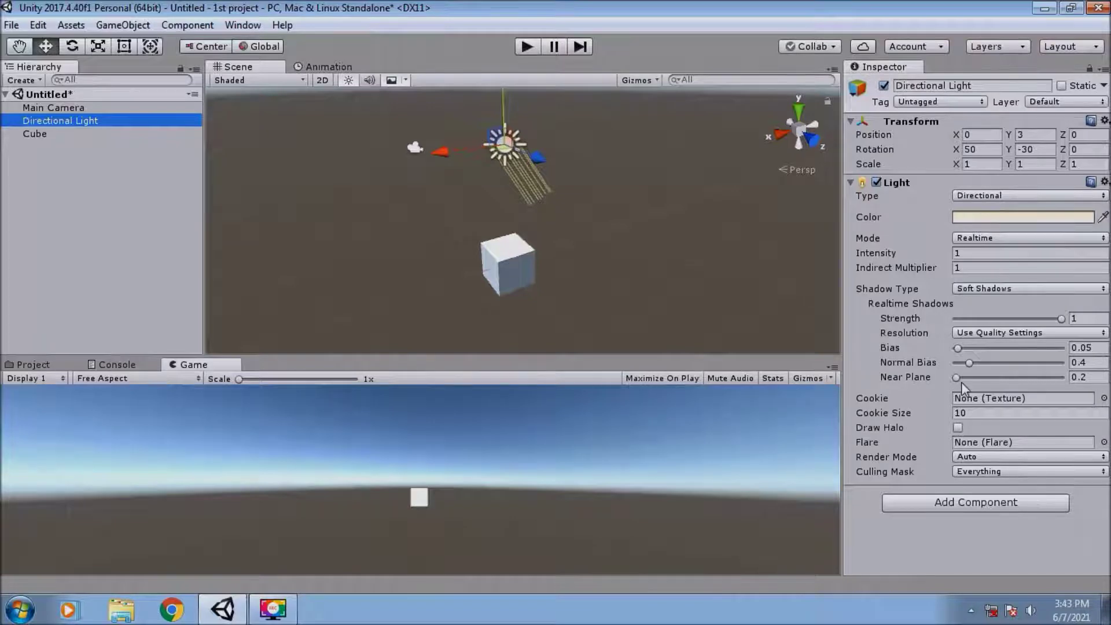
{"action": "left_click", "coordinate": [1001, 199]}
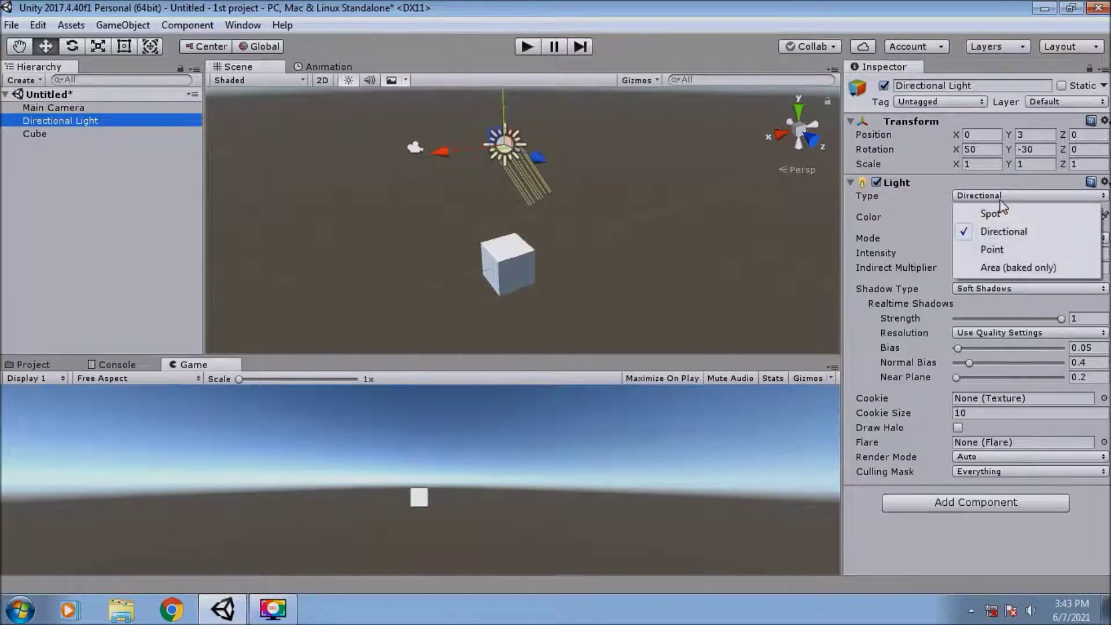
{"action": "left_click", "coordinate": [933, 193]}
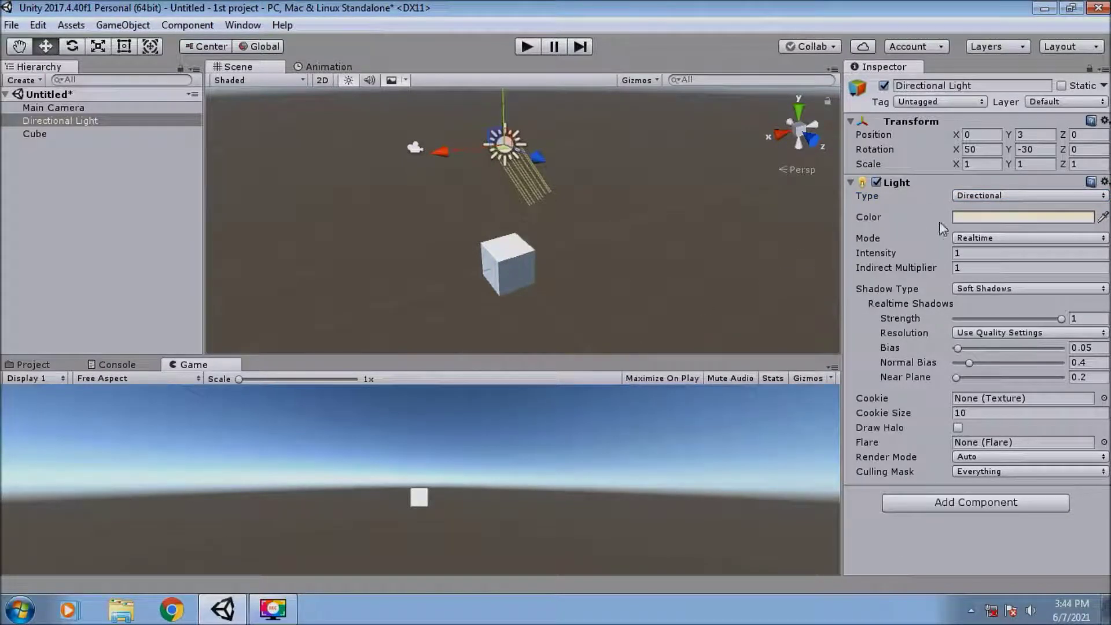
Step: Review the Cube's Box Collider settings and the available Physics components without adding one
{"action": "left_click", "coordinate": [73, 137]}
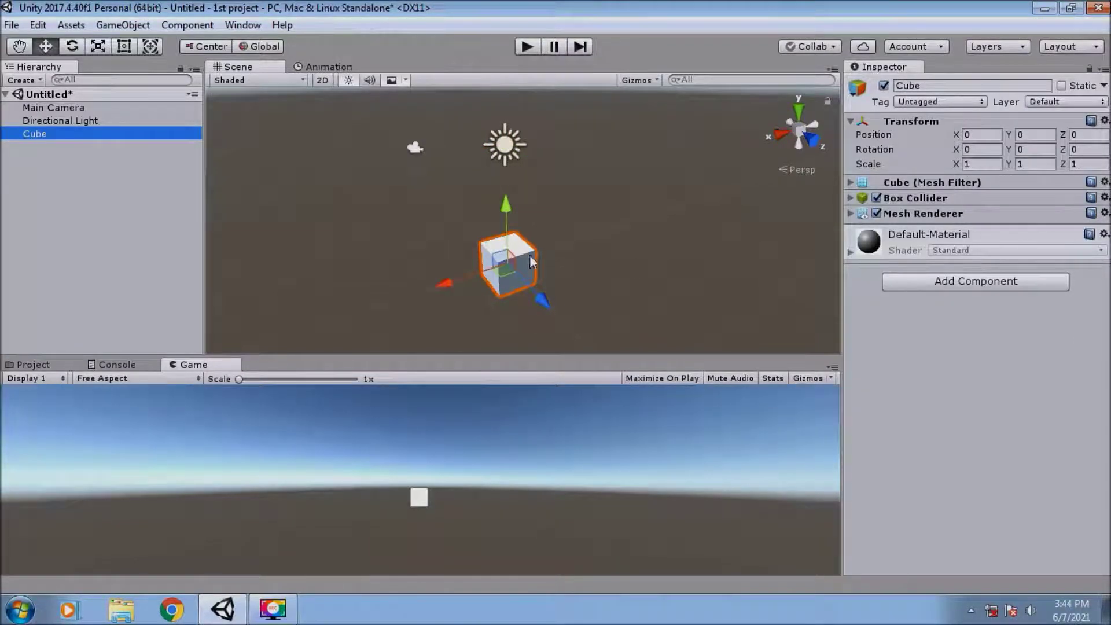
{"action": "left_click", "coordinate": [851, 198]}
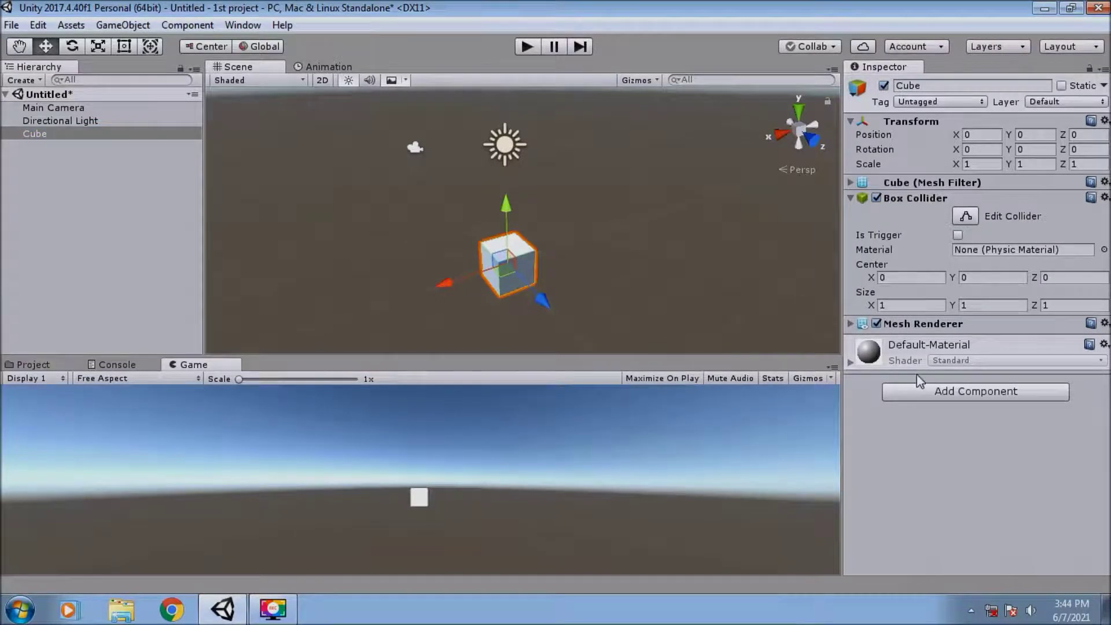
{"action": "left_click", "coordinate": [924, 392]}
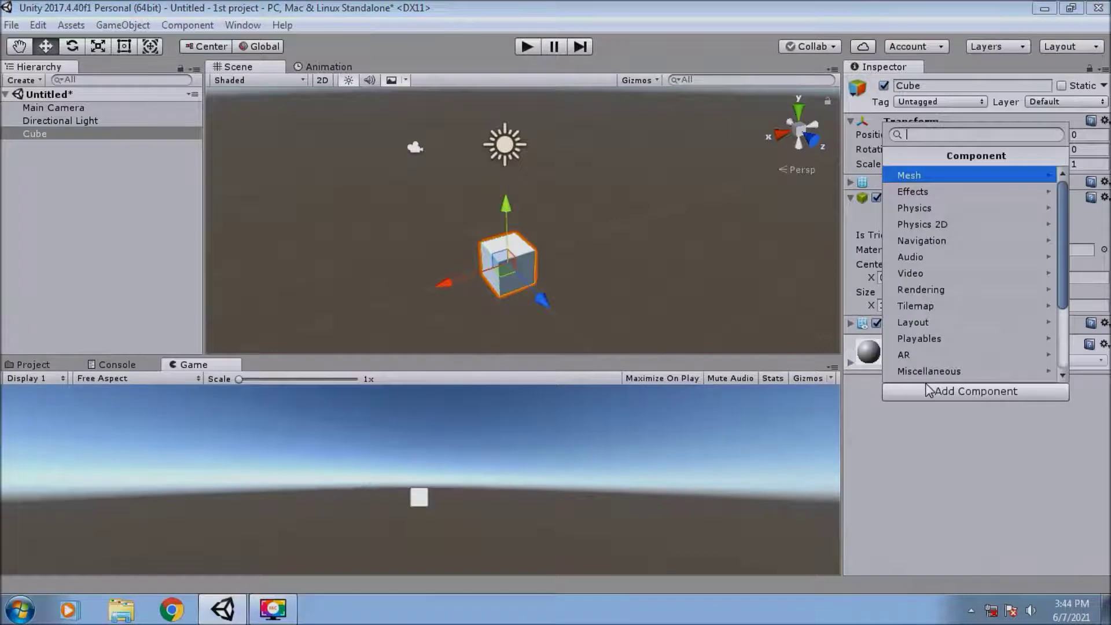
{"action": "left_click", "coordinate": [951, 208]}
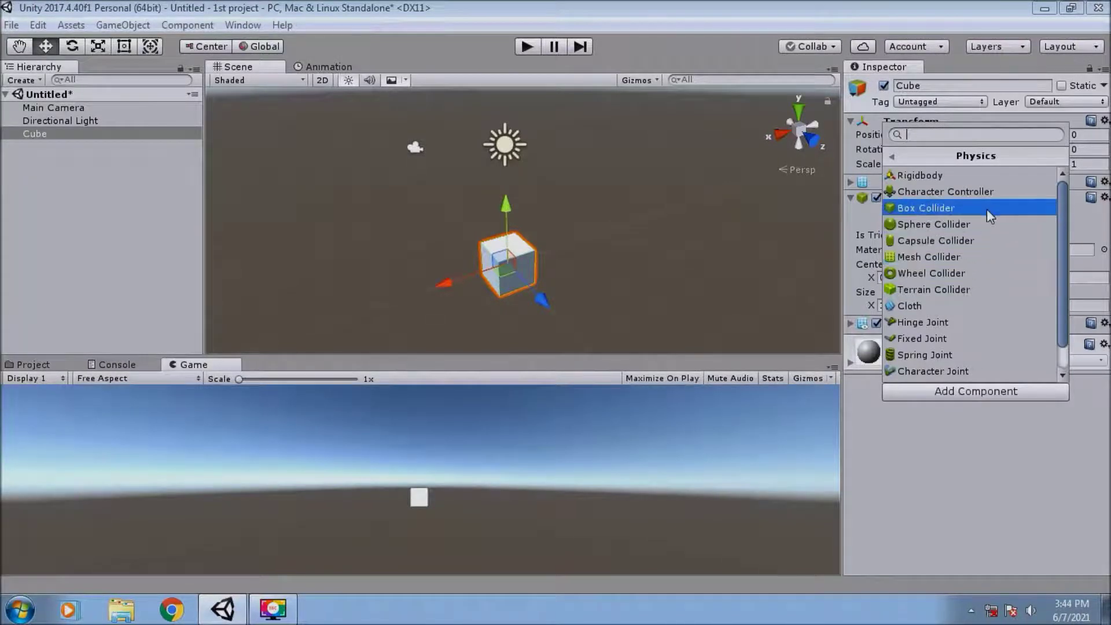
{"action": "left_click", "coordinate": [1006, 481]}
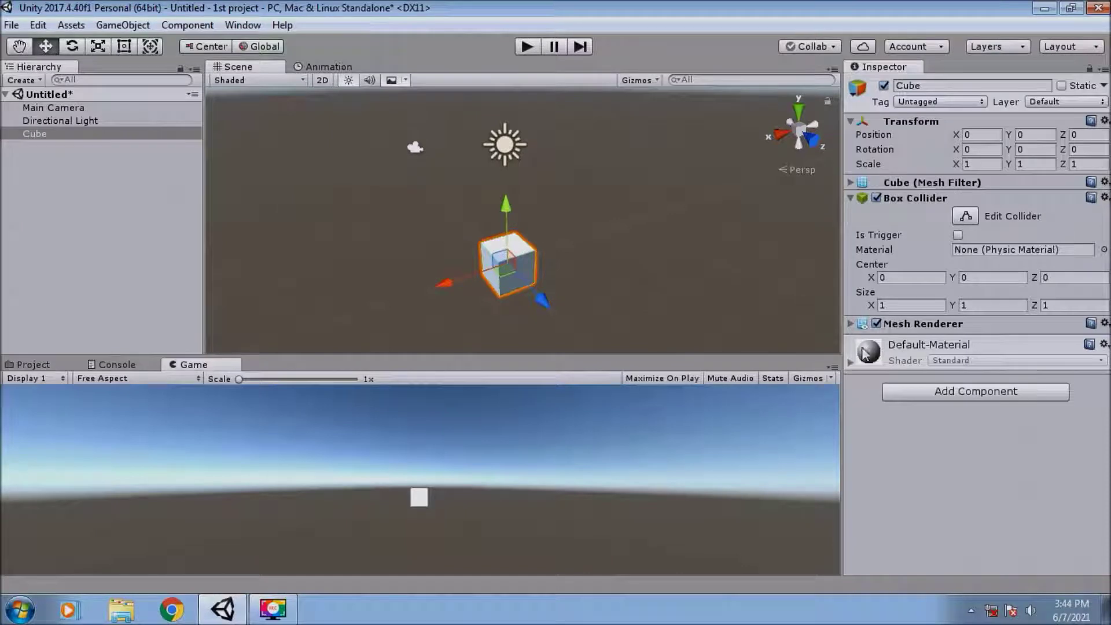
Step: Add a second cube to the scene, view it beside the first one and delete it
{"action": "left_click", "coordinate": [22, 80]}
{"action": "mouse_move", "coordinate": [76, 135]}
{"action": "left_click", "coordinate": [230, 133]}
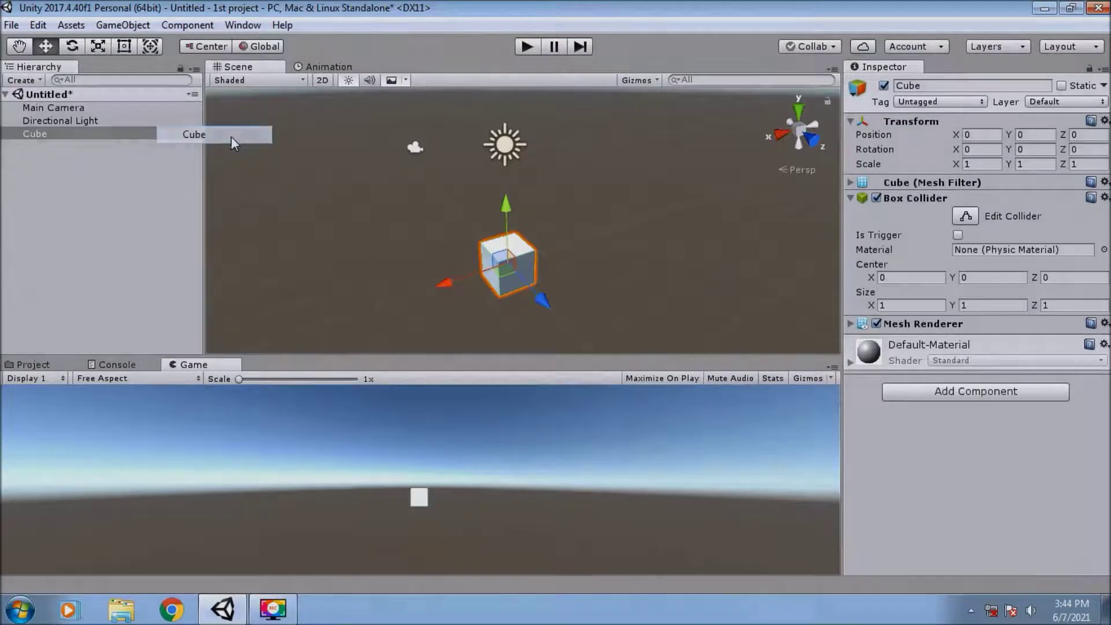
{"action": "left_click_drag", "start_coordinate": [595, 237], "coordinate": [340, 263], "text": "alt"}
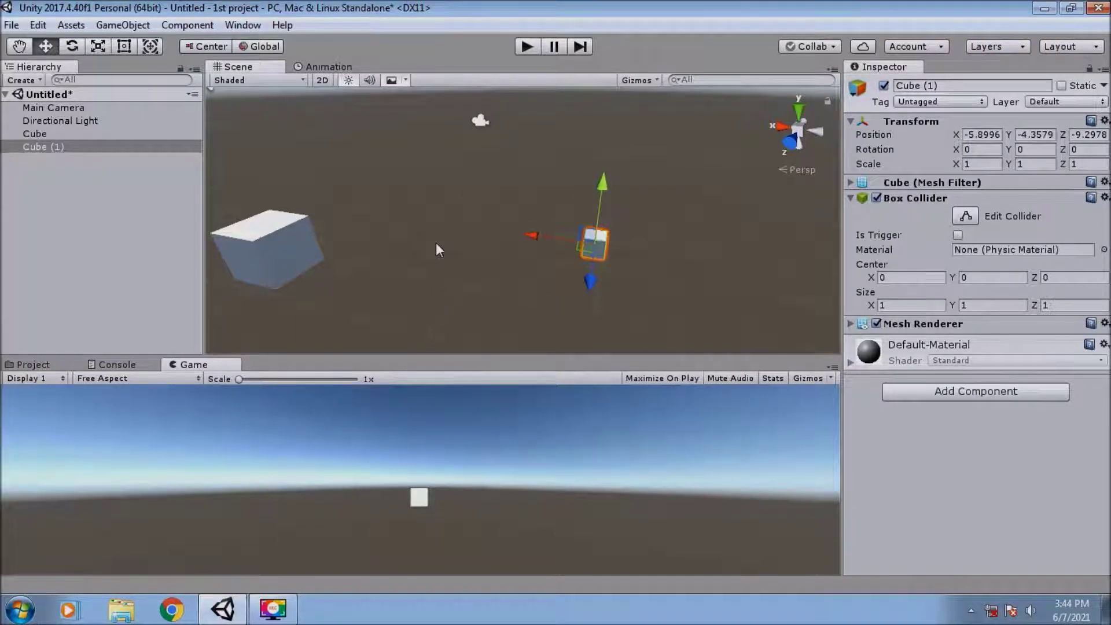
{"action": "left_click", "coordinate": [82, 147]}
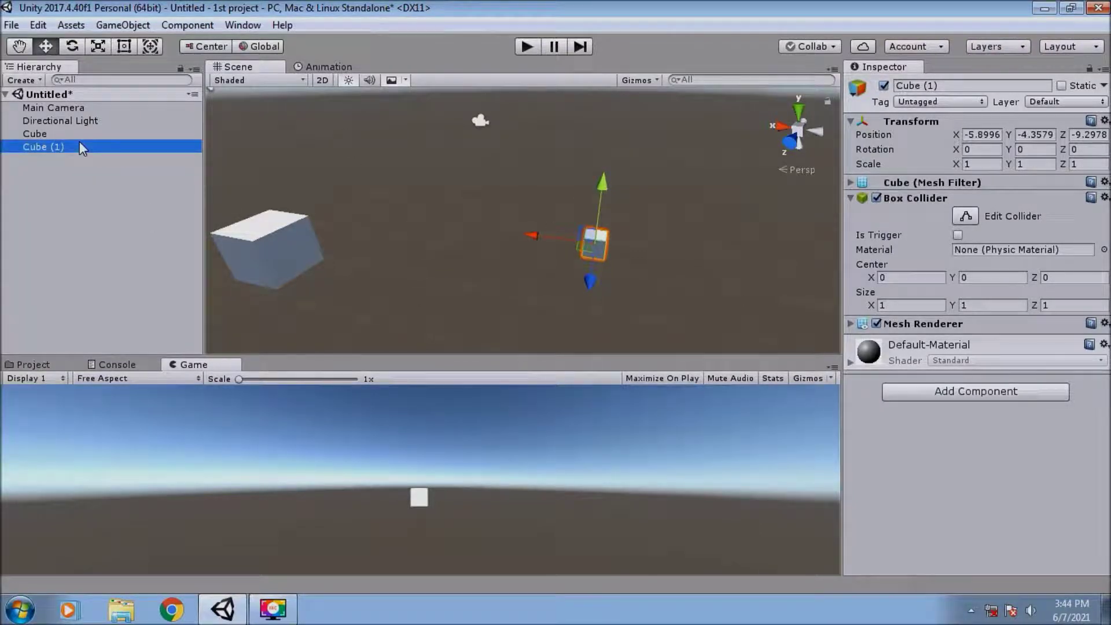
{"action": "key", "text": "Delete"}
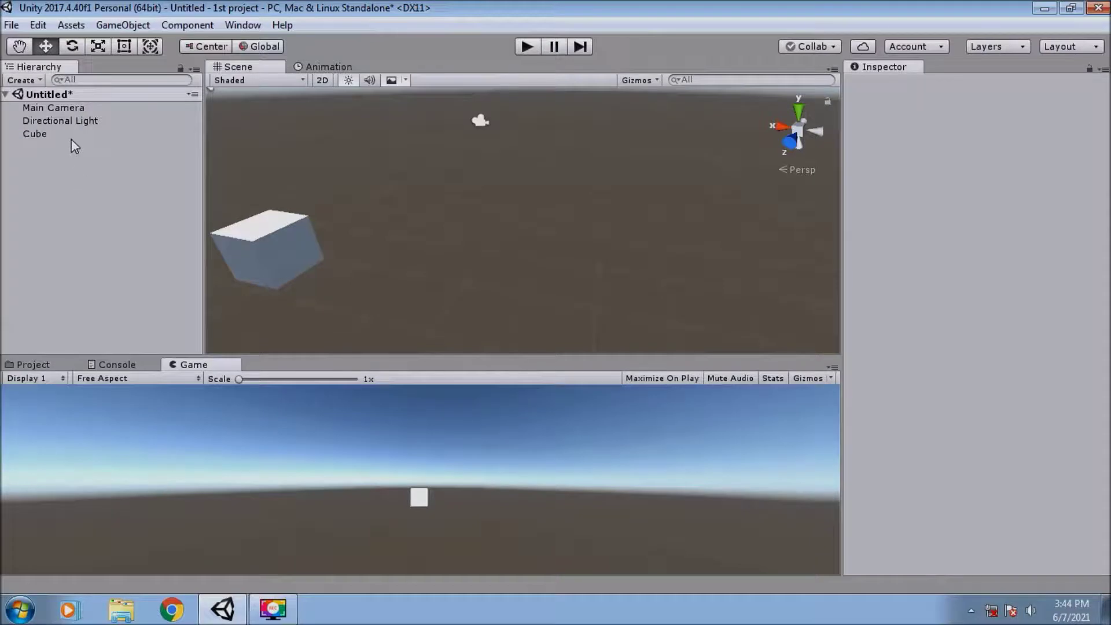
Step: Add a Rigidbody physics component to the Cube
{"action": "left_click", "coordinate": [71, 136]}
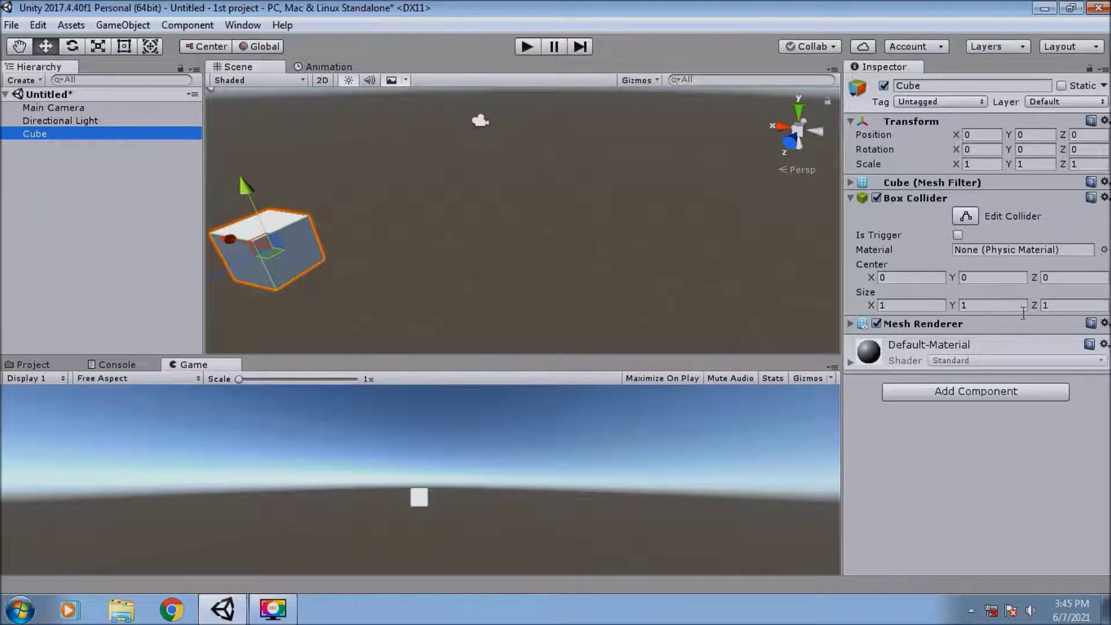
{"action": "left_click", "coordinate": [1000, 383]}
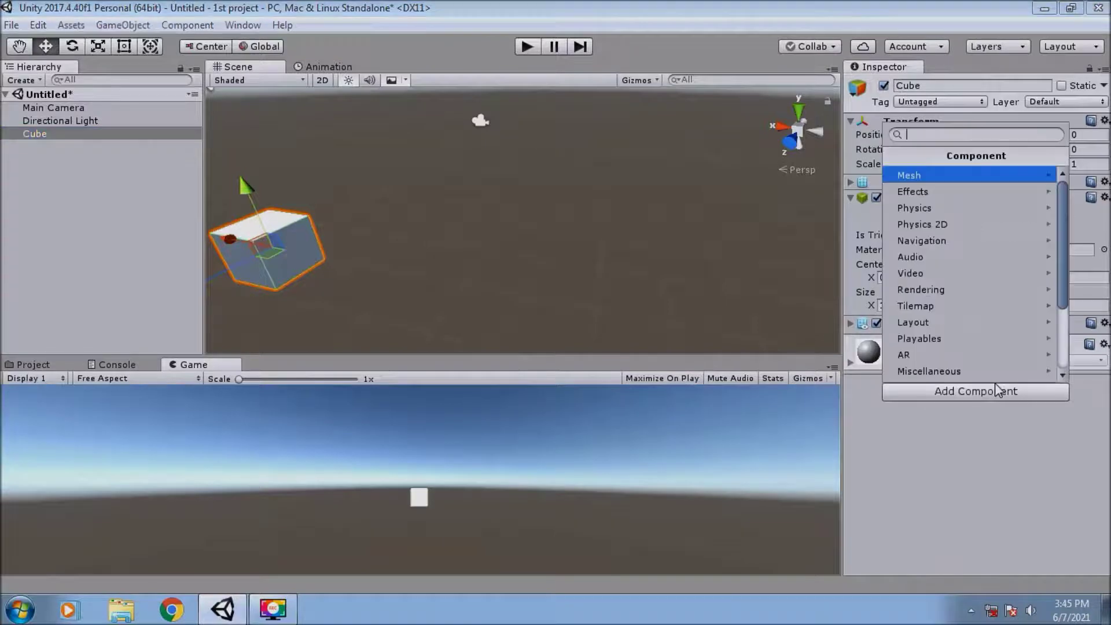
{"action": "left_click", "coordinate": [973, 209]}
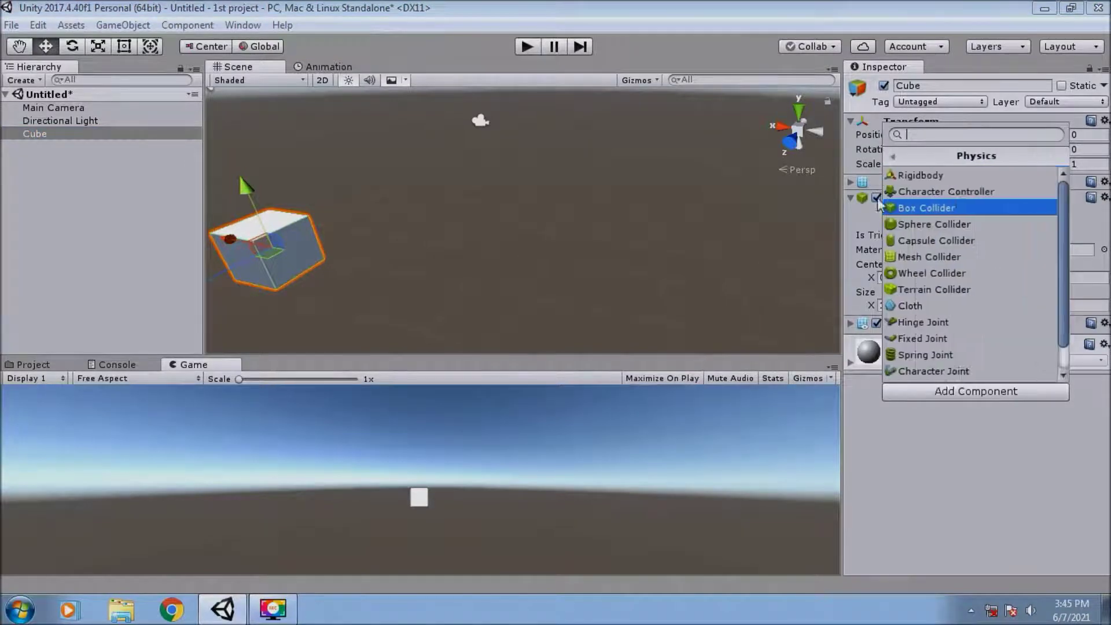
{"action": "left_click", "coordinate": [969, 175]}
{"action": "left_click_drag", "start_coordinate": [540, 246], "coordinate": [748, 338], "text": "alt"}
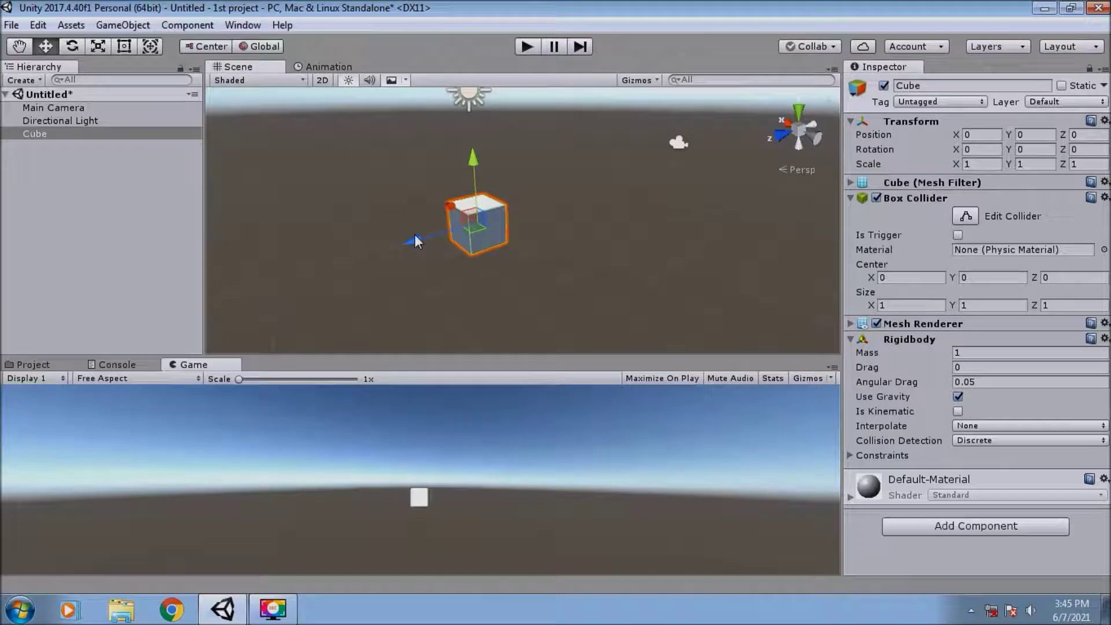
Step: Play the scene to observe how gravity affects the Cube, and stop playback
{"action": "left_click", "coordinate": [531, 49]}
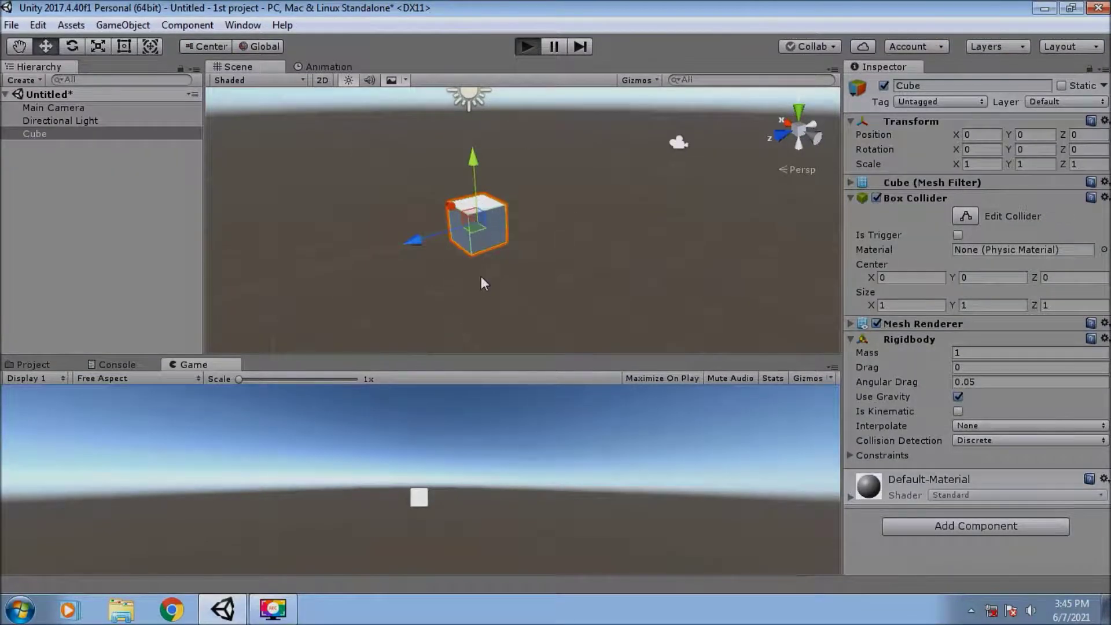
{"action": "right_click_drag", "start_coordinate": [553, 260], "coordinate": [530, 301]}
{"action": "left_click", "coordinate": [526, 47]}
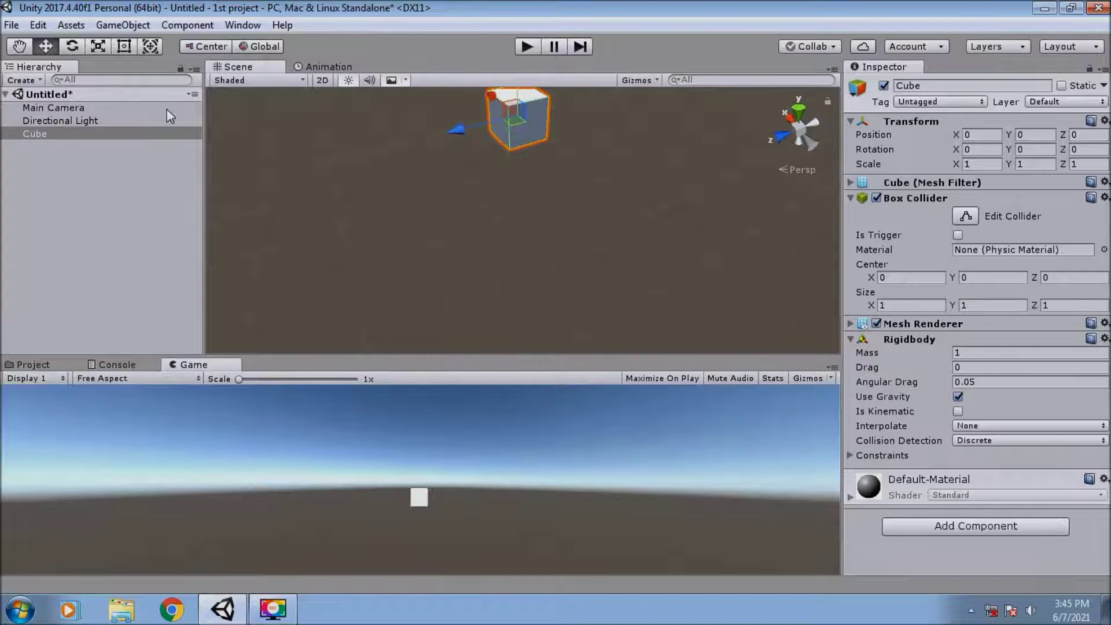
Step: Create a second cube below the first and widen it into a platform with scale X 26.02 and Z 21.97
{"action": "left_click", "coordinate": [23, 80]}
{"action": "mouse_move", "coordinate": [70, 136]}
{"action": "left_click", "coordinate": [193, 134]}
{"action": "left_click_drag", "start_coordinate": [523, 173], "coordinate": [543, 126]}
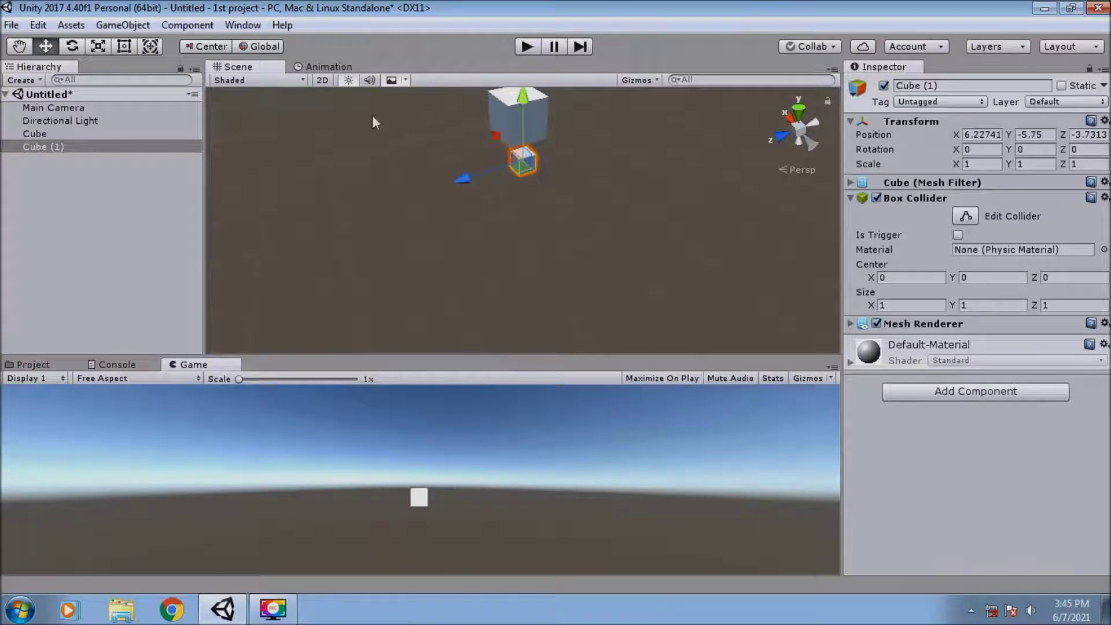
{"action": "left_click_drag", "start_coordinate": [953, 164], "coordinate": [554, 150]}
{"action": "left_click_drag", "start_coordinate": [1063, 166], "coordinate": [519, 64]}
Step: Play the scene with the platform in place and examine the original Cube's Rigidbody properties
{"action": "left_click", "coordinate": [523, 46]}
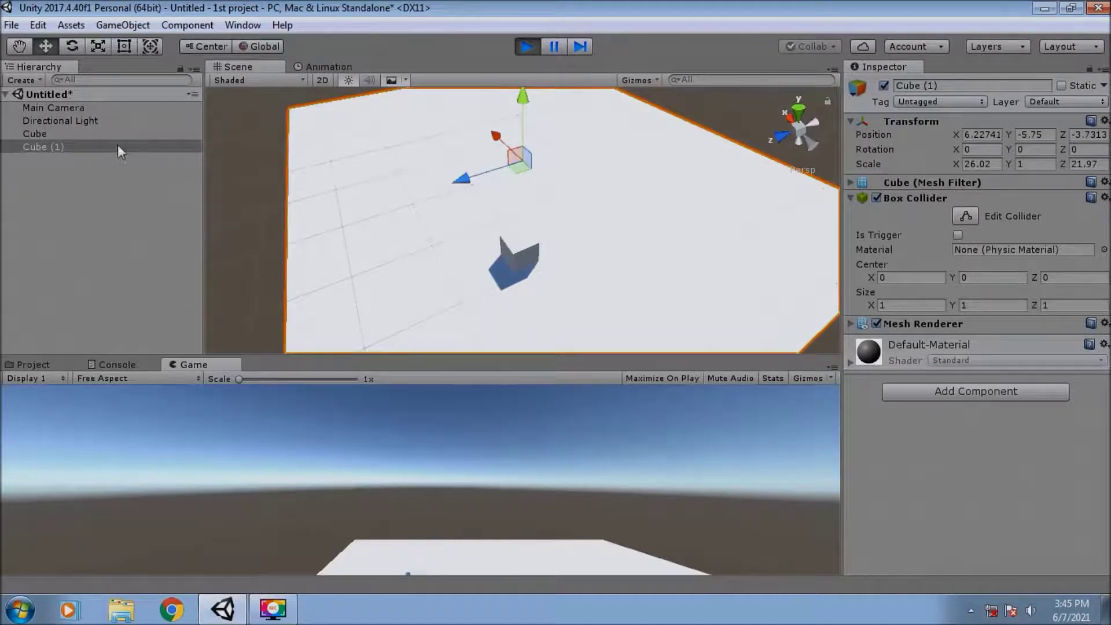
{"action": "left_click", "coordinate": [103, 135]}
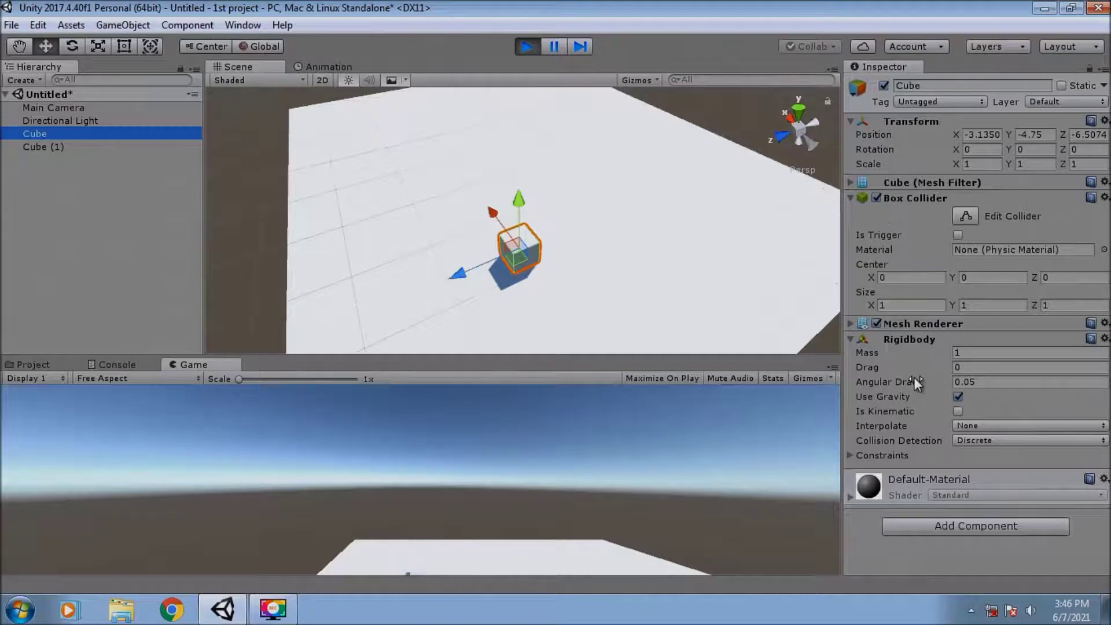
Step: Remove the Rigidbody component from the Cube during playback, try moving the Cube in the scene, and stop playback
{"action": "right_click", "coordinate": [922, 338]}
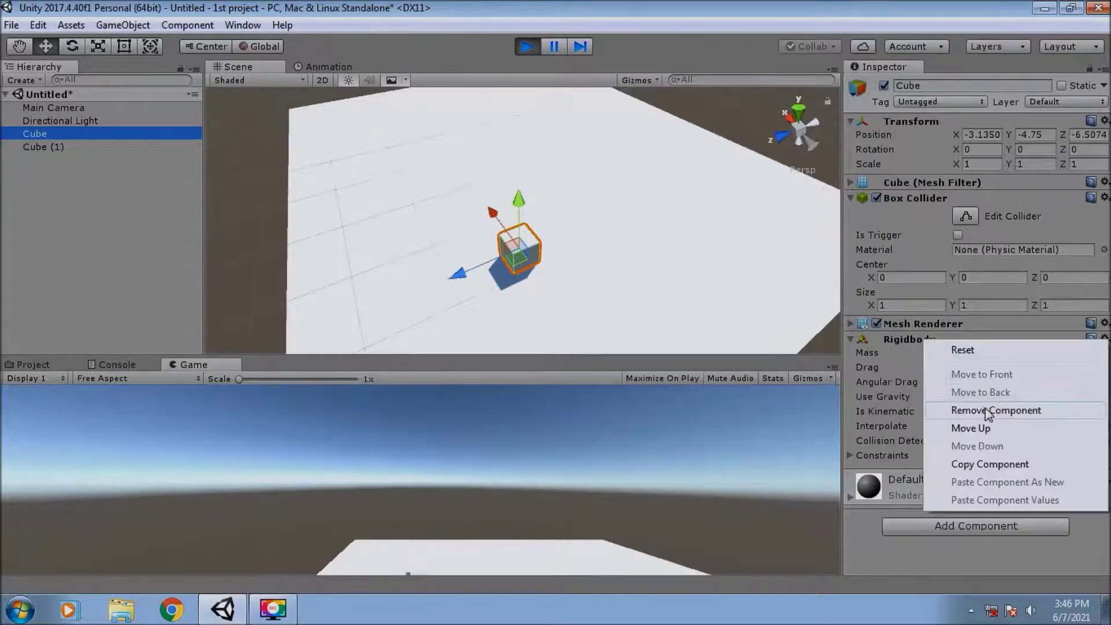
{"action": "left_click", "coordinate": [984, 408]}
{"action": "mouse_move", "coordinate": [523, 202]}
{"action": "left_mouse_down"}
{"action": "mouse_move", "coordinate": [536, 226]}
{"action": "mouse_move", "coordinate": [536, 207]}
{"action": "left_mouse_up"}
{"action": "left_click", "coordinate": [527, 46]}
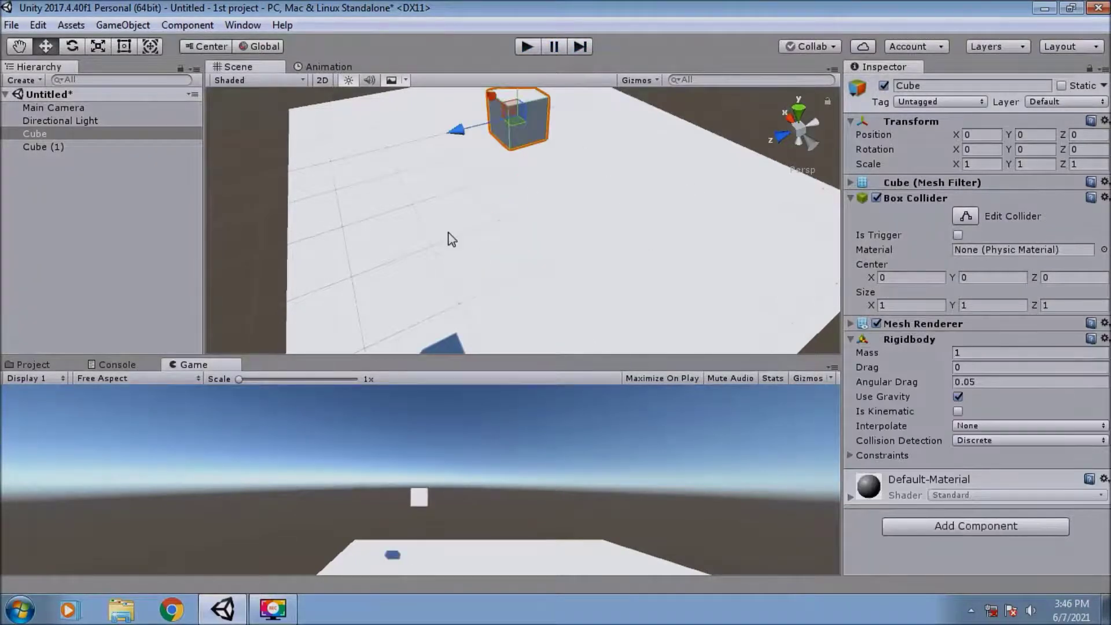
Step: Delete the large platform Cube (1) from the scene
{"action": "left_click", "coordinate": [450, 276]}
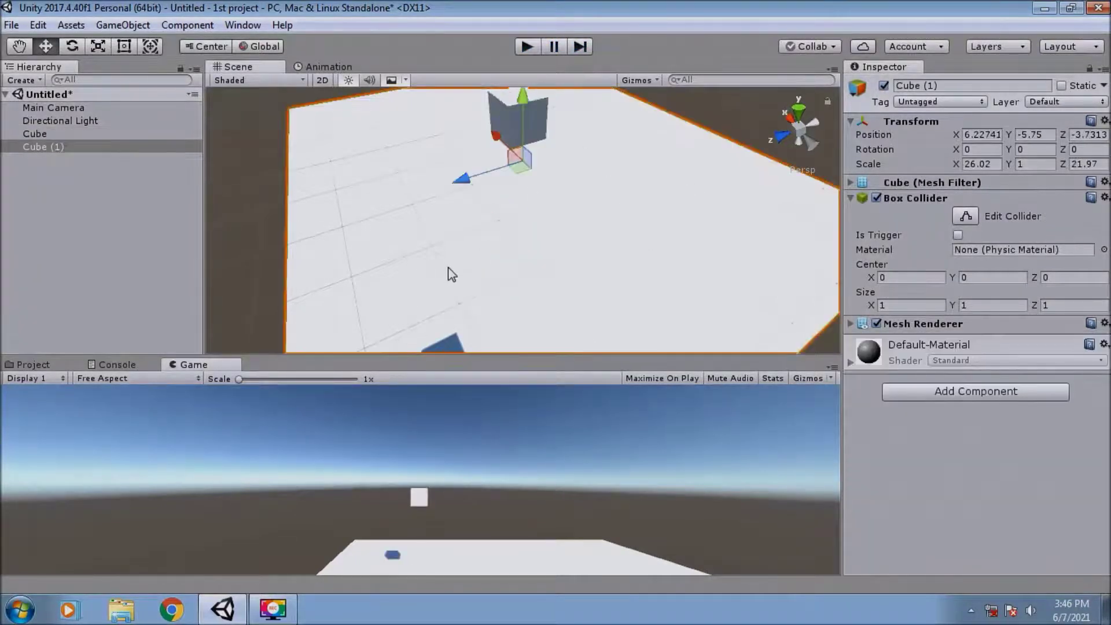
{"action": "key", "text": "Delete"}
{"action": "left_click_drag", "start_coordinate": [532, 278], "coordinate": [428, 173], "text": "alt"}
Step: Move the Cube along its Z, X and Y axes to about X -0.96, Y 0.38, Z 0.19
{"action": "left_click", "coordinate": [102, 135]}
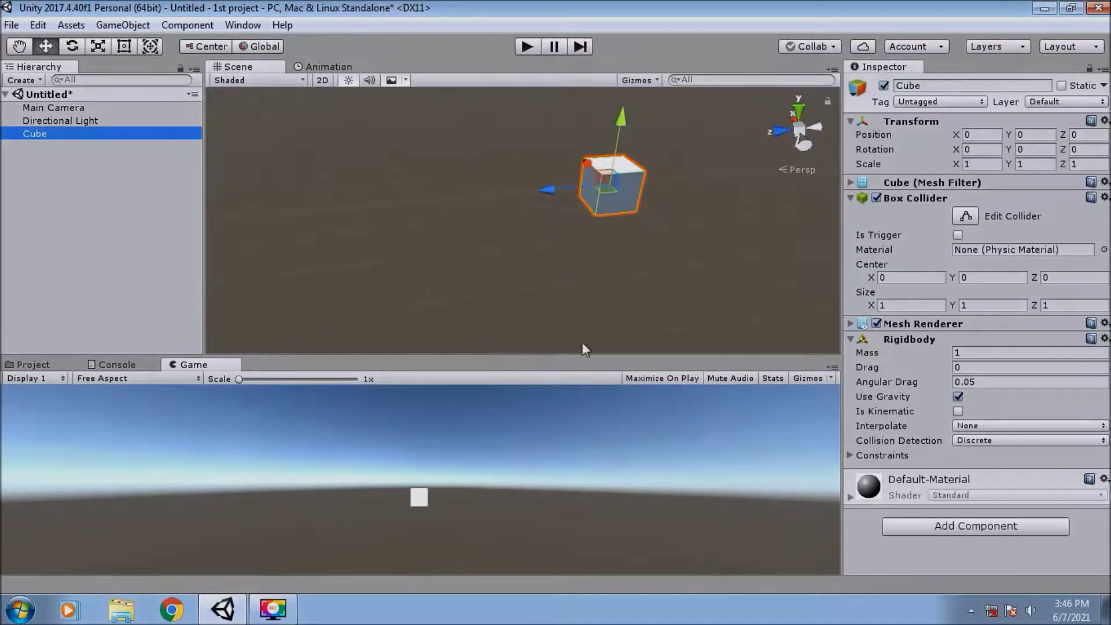
{"action": "left_click_drag", "start_coordinate": [619, 225], "coordinate": [561, 271], "text": "alt"}
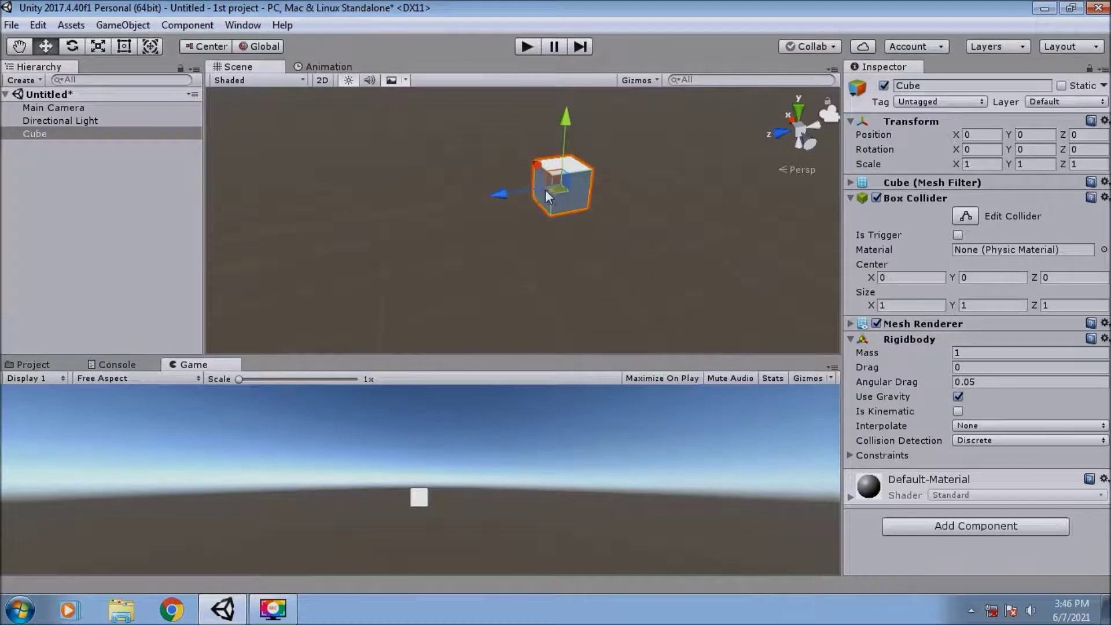
{"action": "left_click_drag", "start_coordinate": [617, 245], "coordinate": [636, 240], "text": "alt"}
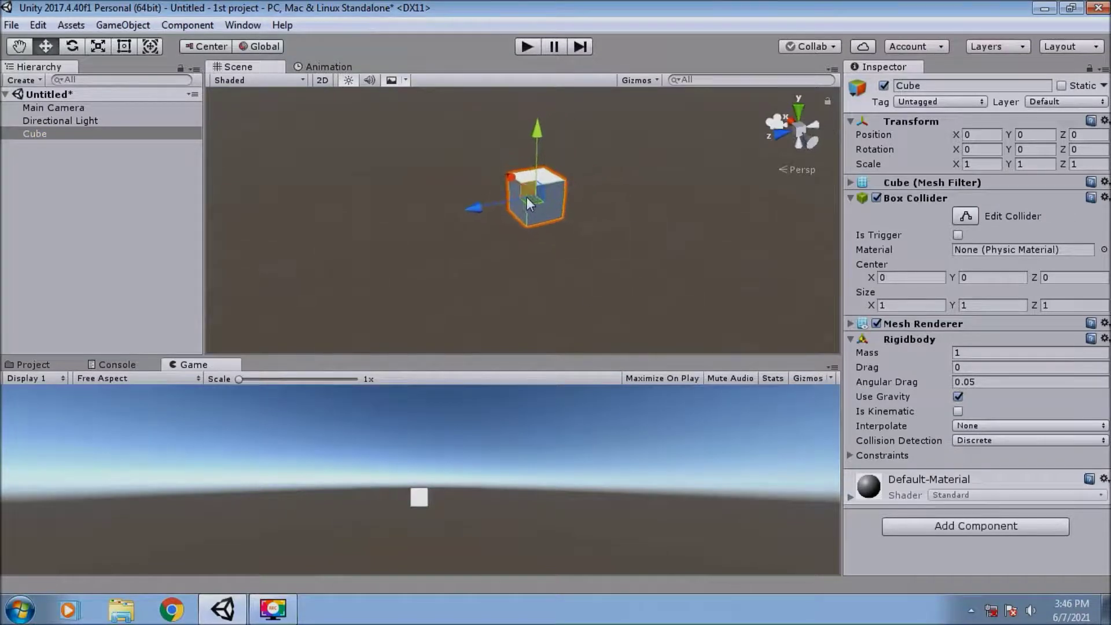
{"action": "left_click_drag", "start_coordinate": [471, 209], "coordinate": [526, 236]}
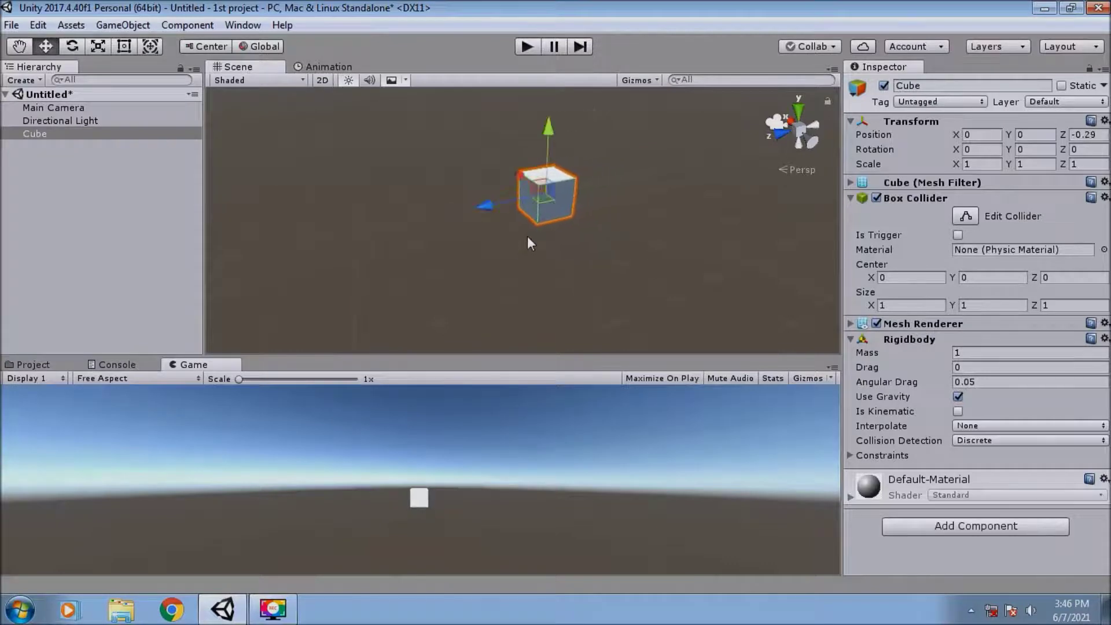
{"action": "mouse_move", "coordinate": [516, 174]}
{"action": "left_mouse_down"}
{"action": "mouse_move", "coordinate": [456, 126]}
{"action": "mouse_move", "coordinate": [522, 199]}
{"action": "mouse_move", "coordinate": [499, 185]}
{"action": "mouse_move", "coordinate": [535, 208]}
{"action": "mouse_move", "coordinate": [484, 161]}
{"action": "mouse_move", "coordinate": [512, 194]}
{"action": "left_mouse_up"}
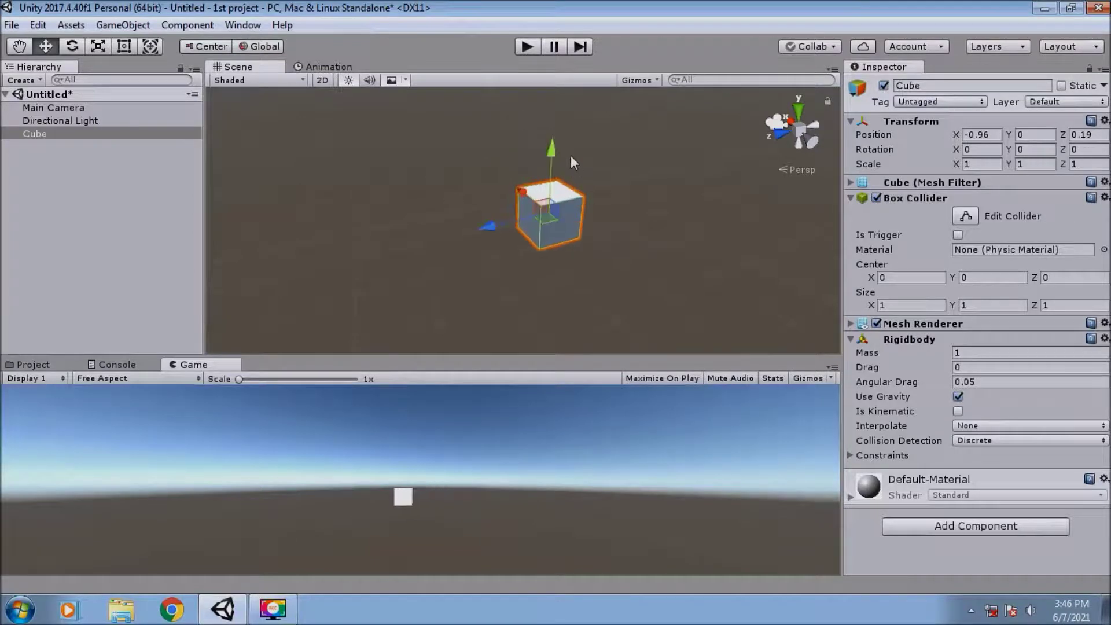
{"action": "mouse_move", "coordinate": [551, 152]}
{"action": "left_mouse_down"}
{"action": "mouse_move", "coordinate": [567, 182]}
{"action": "mouse_move", "coordinate": [554, 139]}
{"action": "left_mouse_up"}
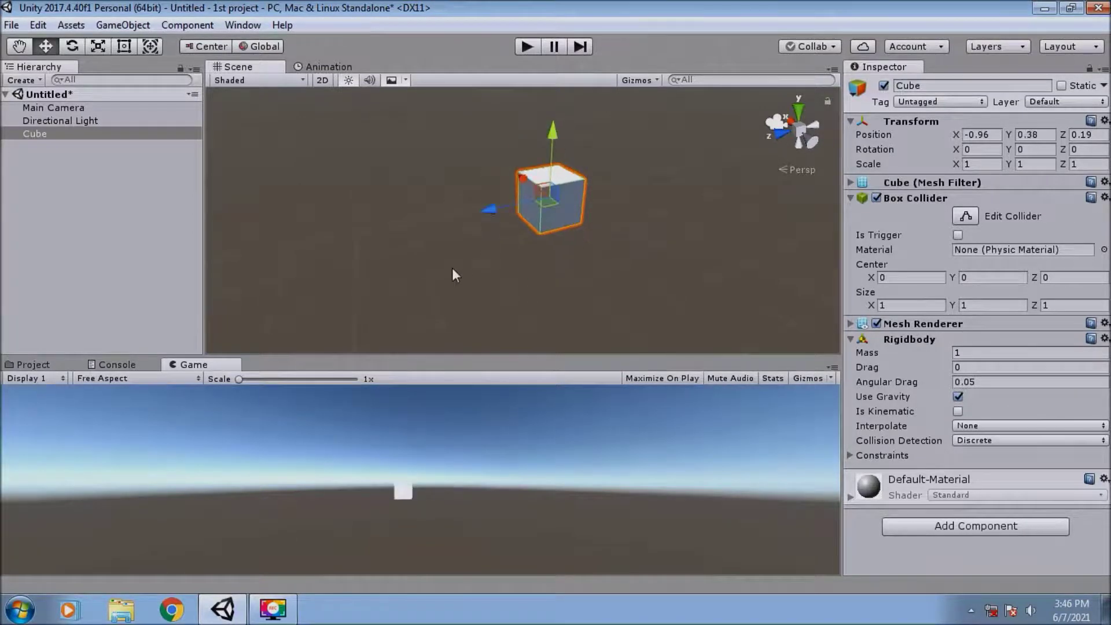
Step: Pan the Scene view with the Hand tool and return to the Move tool
{"action": "left_click", "coordinate": [20, 46]}
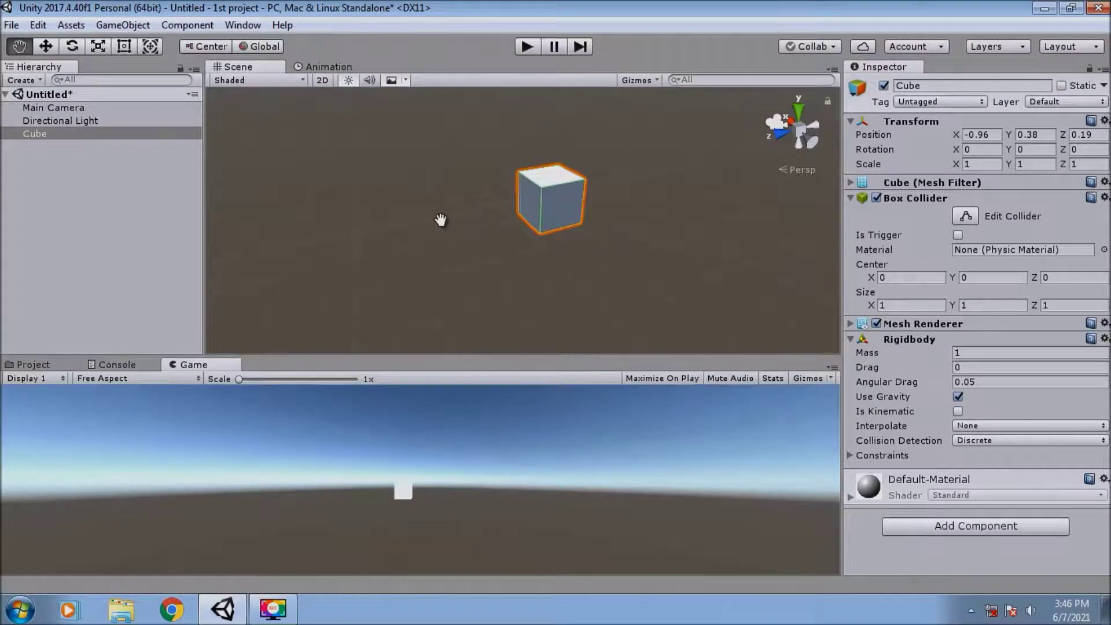
{"action": "mouse_move", "coordinate": [461, 207]}
{"action": "left_mouse_down"}
{"action": "mouse_move", "coordinate": [449, 230]}
{"action": "mouse_move", "coordinate": [568, 240]}
{"action": "mouse_move", "coordinate": [400, 197]}
{"action": "mouse_move", "coordinate": [459, 240]}
{"action": "mouse_move", "coordinate": [538, 146]}
{"action": "mouse_move", "coordinate": [521, 134]}
{"action": "mouse_move", "coordinate": [439, 219]}
{"action": "mouse_move", "coordinate": [400, 232]}
{"action": "mouse_move", "coordinate": [348, 222]}
{"action": "mouse_move", "coordinate": [386, 213]}
{"action": "mouse_move", "coordinate": [458, 222]}
{"action": "mouse_move", "coordinate": [443, 207]}
{"action": "left_mouse_up"}
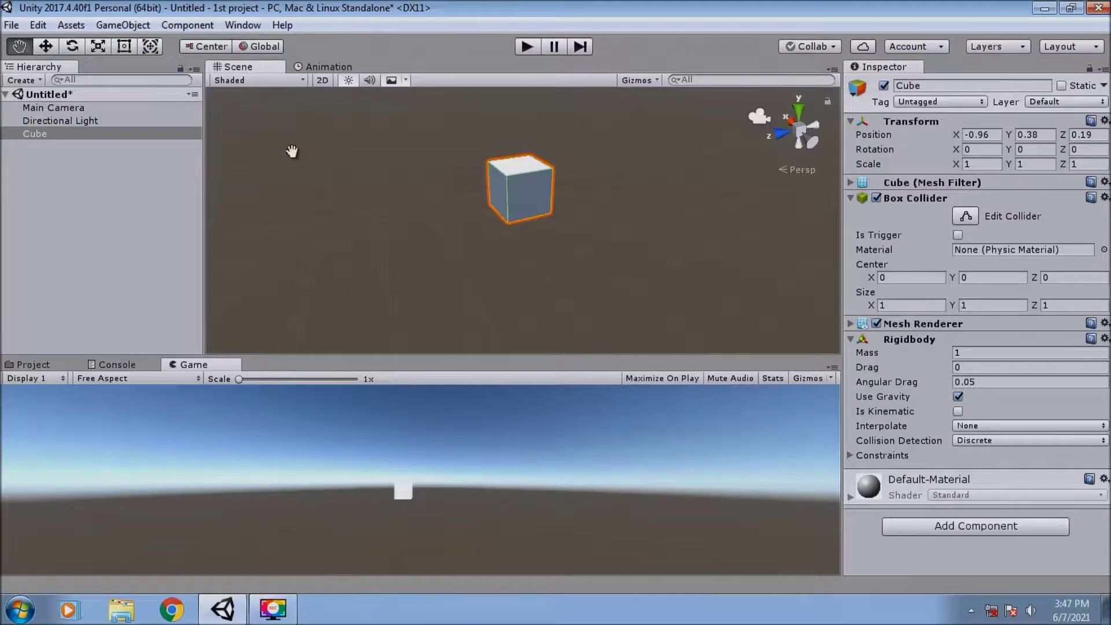
{"action": "left_click", "coordinate": [46, 46]}
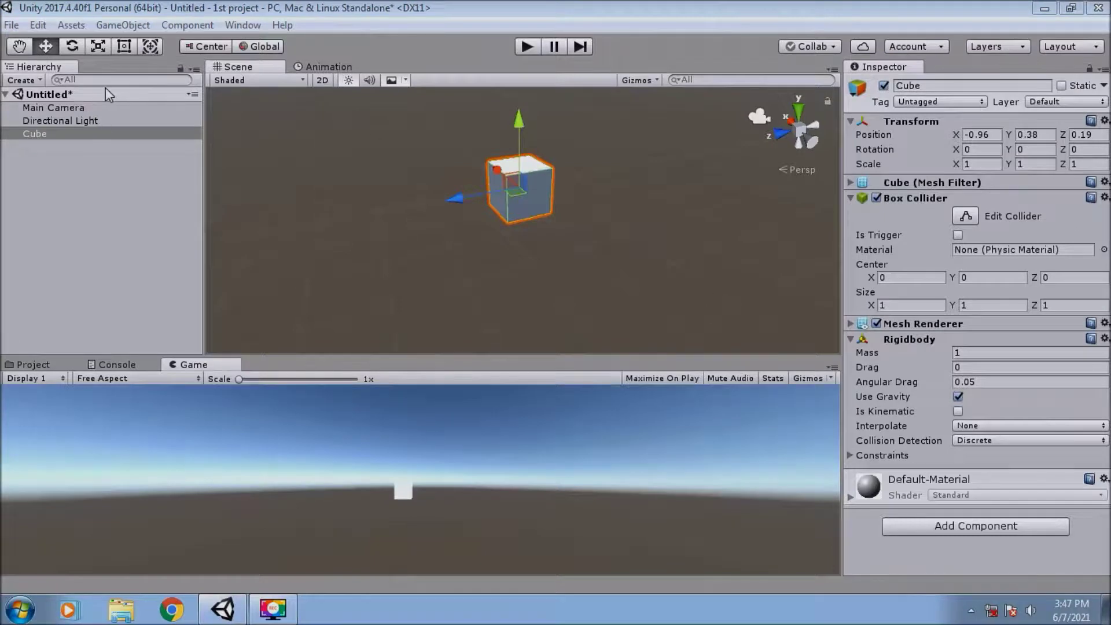
Step: Rotate the Cube freehand around its axes to about X 5.86, Y 76.6, Z 69.98 degrees
{"action": "left_click", "coordinate": [72, 48]}
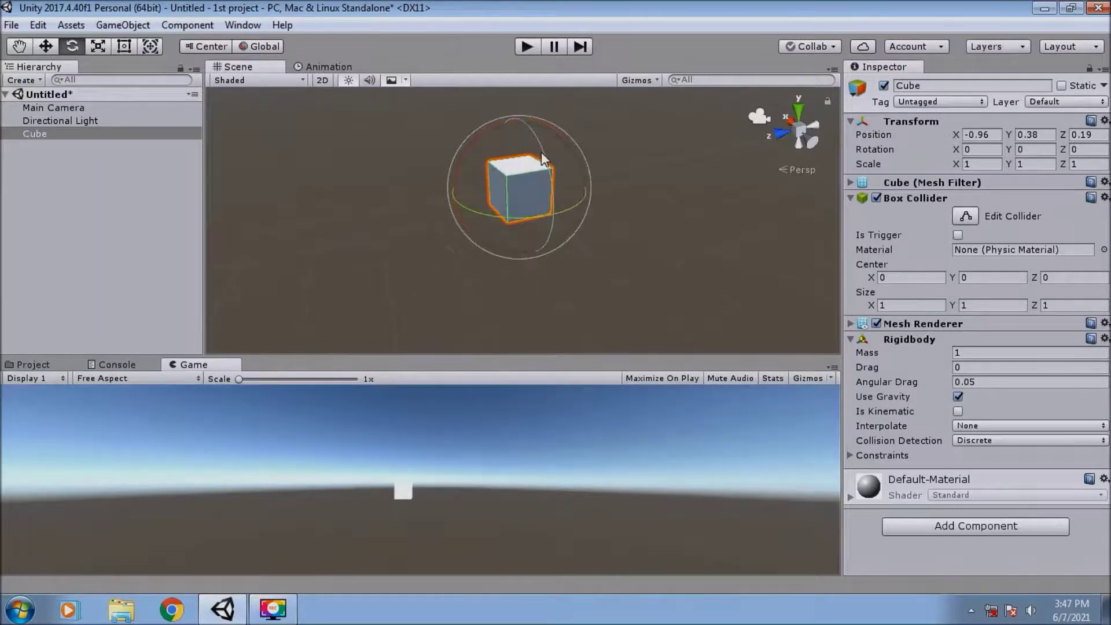
{"action": "left_click_drag", "start_coordinate": [538, 148], "coordinate": [362, 183]}
{"action": "left_click_drag", "start_coordinate": [573, 173], "coordinate": [280, 217]}
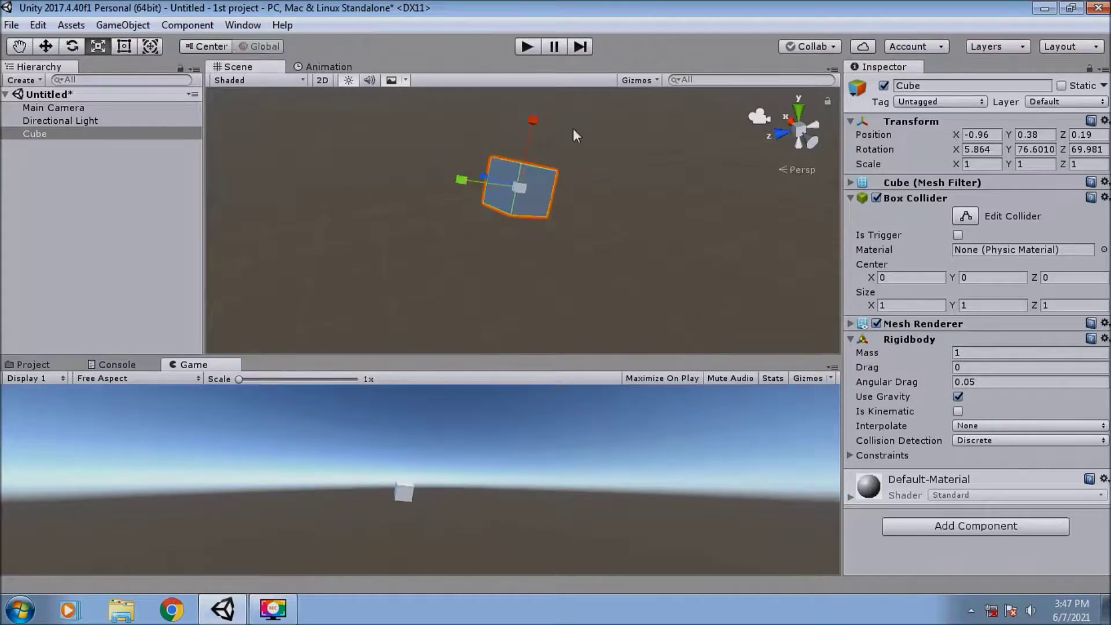
Step: Enlarge the Cube along all three axes to a scale of about X 2.03, Y 2.94, Z 4.32
{"action": "left_click_drag", "start_coordinate": [532, 120], "coordinate": [571, 68]}
{"action": "left_click_drag", "start_coordinate": [459, 180], "coordinate": [312, 203]}
{"action": "left_click_drag", "start_coordinate": [487, 176], "coordinate": [354, 175]}
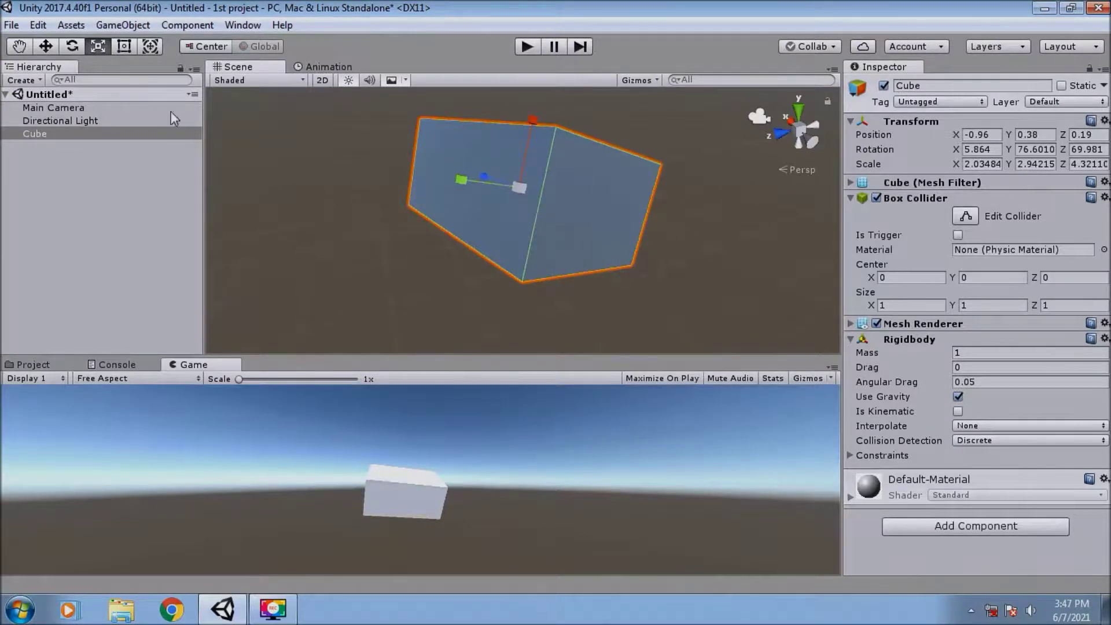
Step: Examine the Cube's handles with the Move, Rotate, Scale, Rect and combined transform tools, and return to the Move tool
{"action": "left_click", "coordinate": [45, 47]}
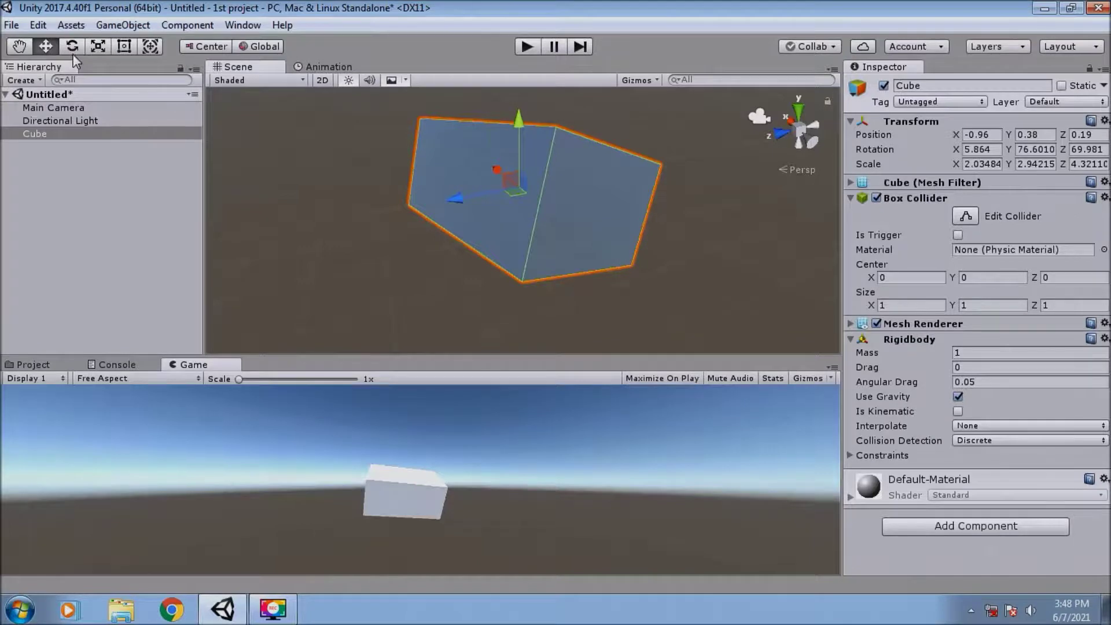
{"action": "left_click", "coordinate": [71, 48]}
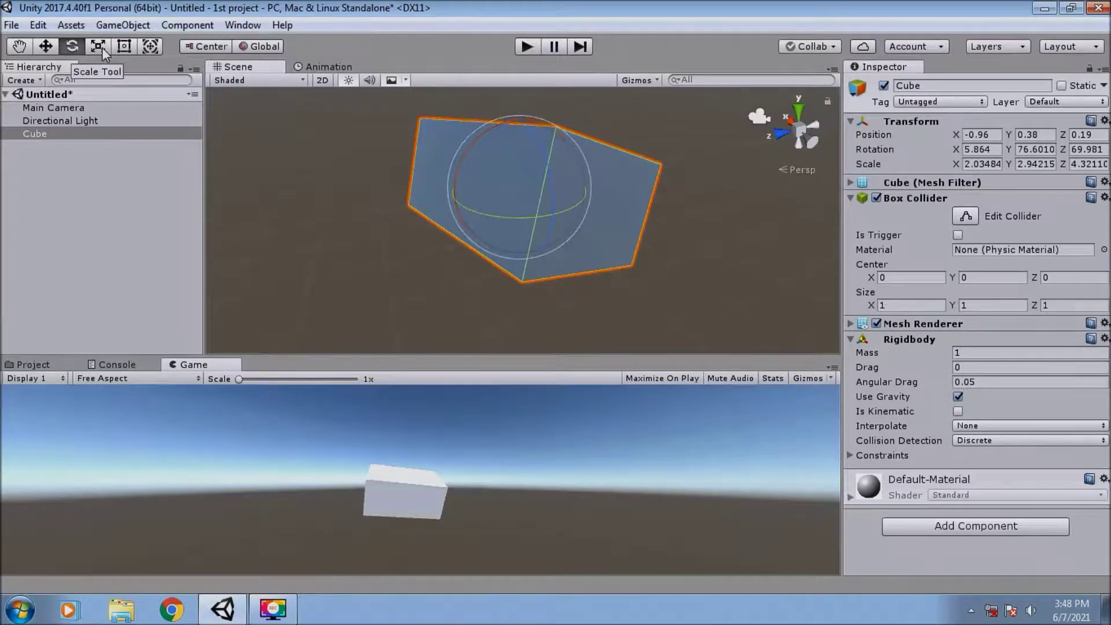
{"action": "left_click", "coordinate": [98, 46]}
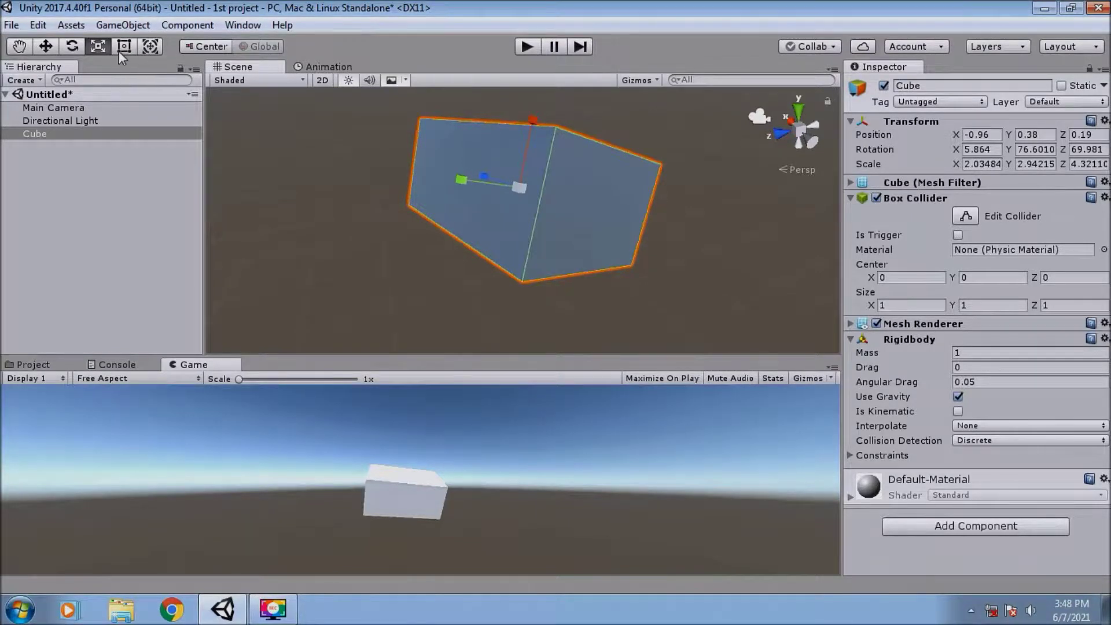
{"action": "left_click", "coordinate": [119, 50]}
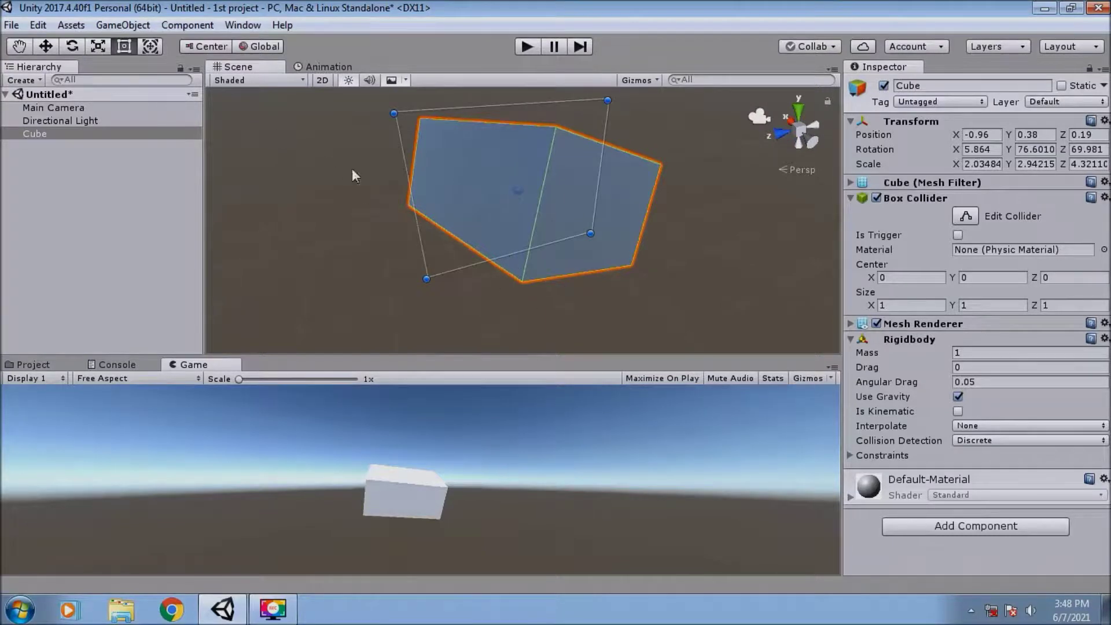
{"action": "left_click", "coordinate": [148, 47]}
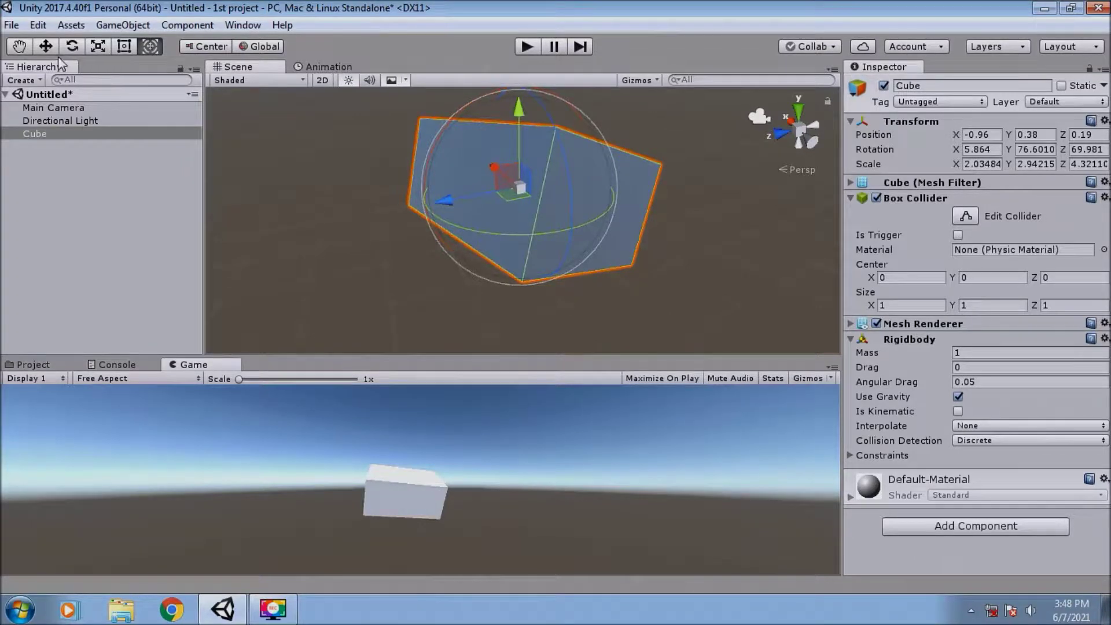
{"action": "left_click", "coordinate": [46, 47]}
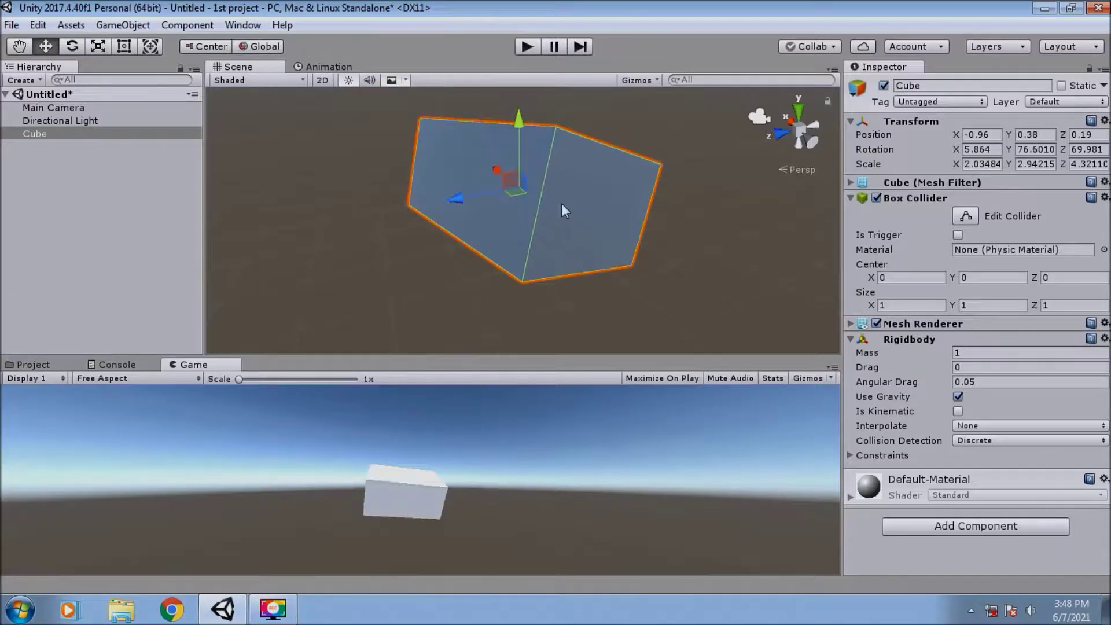
Step: Compare the Cube's tool handles in Local and Global rotation and toggle the handle position, ending on Center and Global
{"action": "right_click_drag", "start_coordinate": [562, 204], "coordinate": [510, 187]}
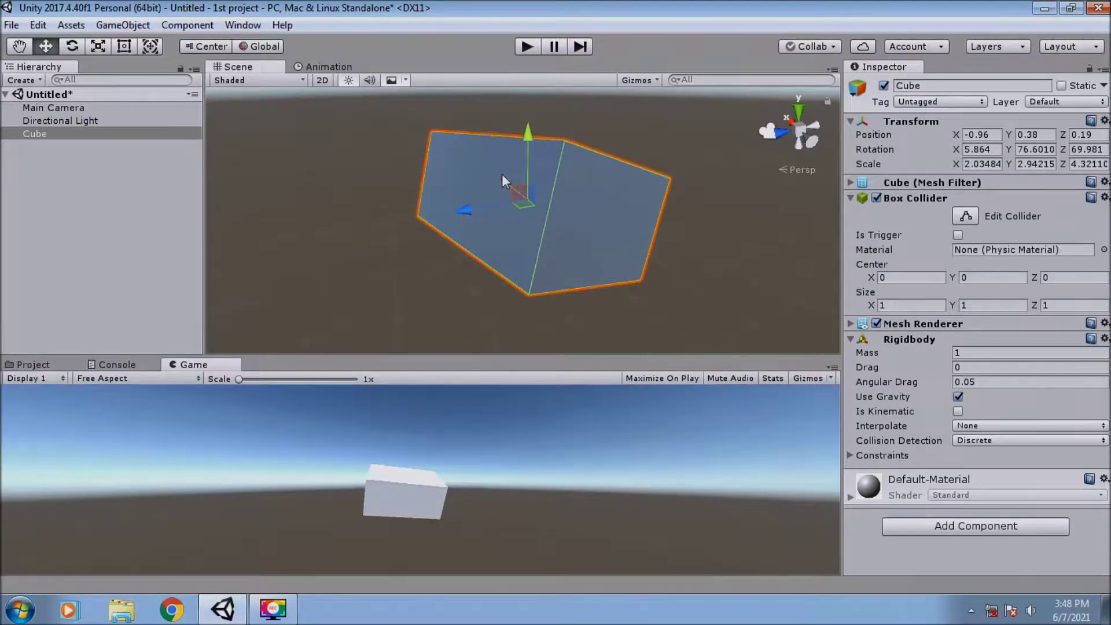
{"action": "right_click_drag", "start_coordinate": [546, 209], "coordinate": [636, 208]}
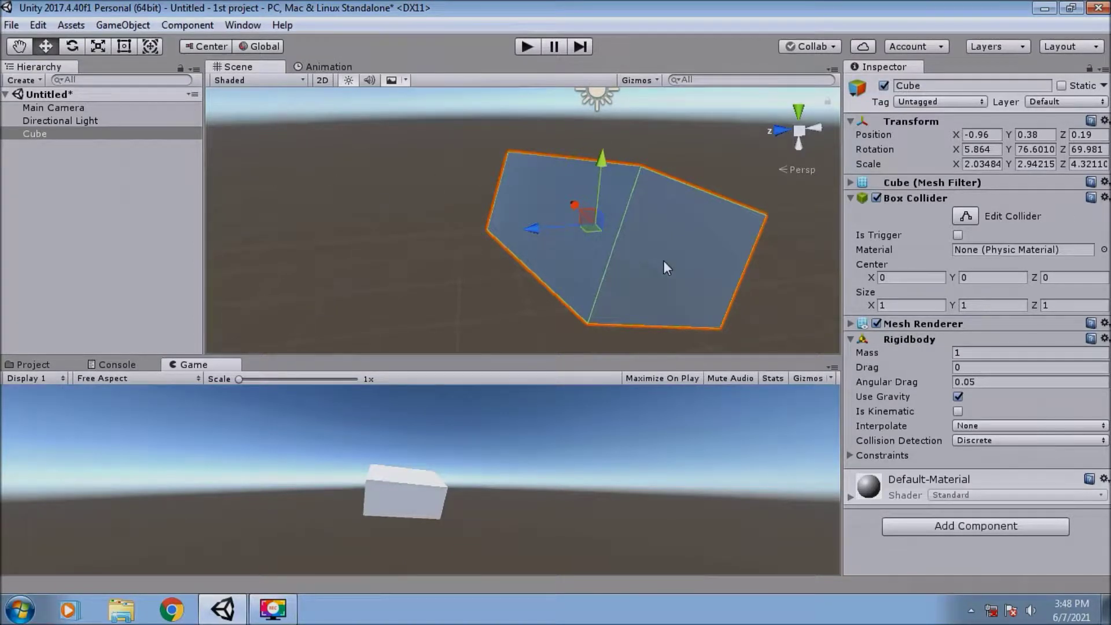
{"action": "left_click", "coordinate": [279, 48]}
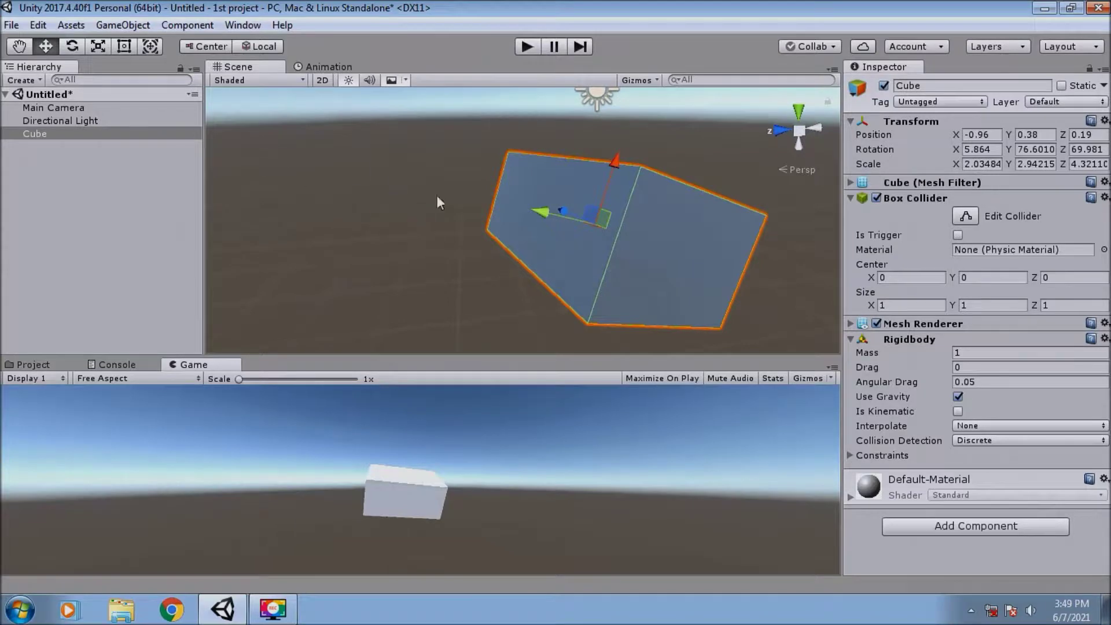
{"action": "left_click", "coordinate": [274, 48]}
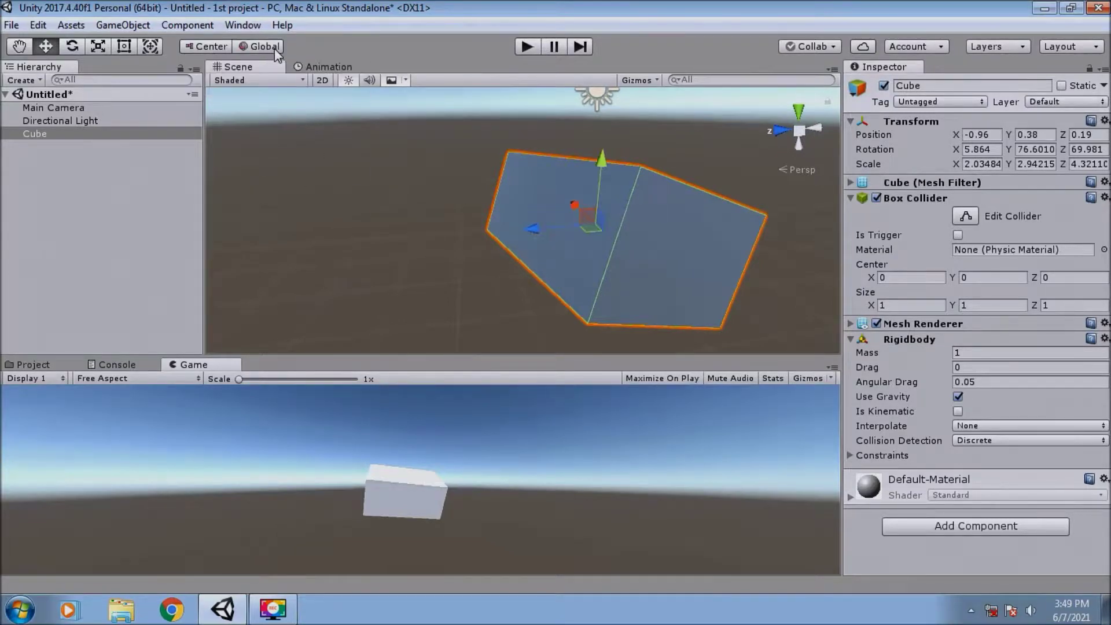
{"action": "left_click", "coordinate": [278, 48]}
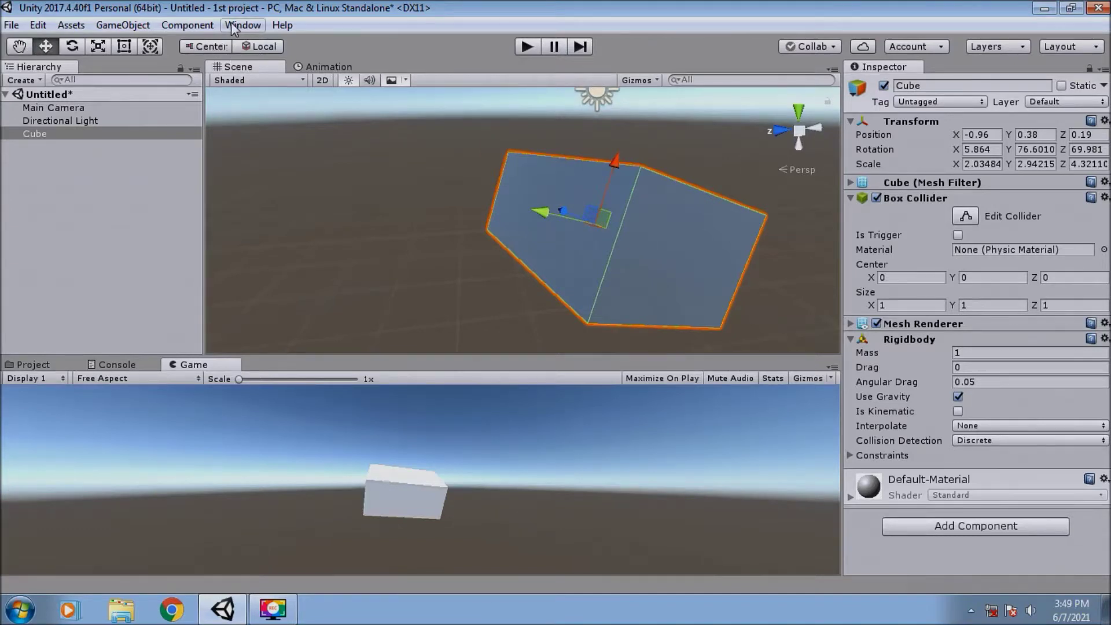
{"action": "left_click", "coordinate": [228, 48]}
{"action": "left_click", "coordinate": [217, 48]}
{"action": "left_click", "coordinate": [266, 46]}
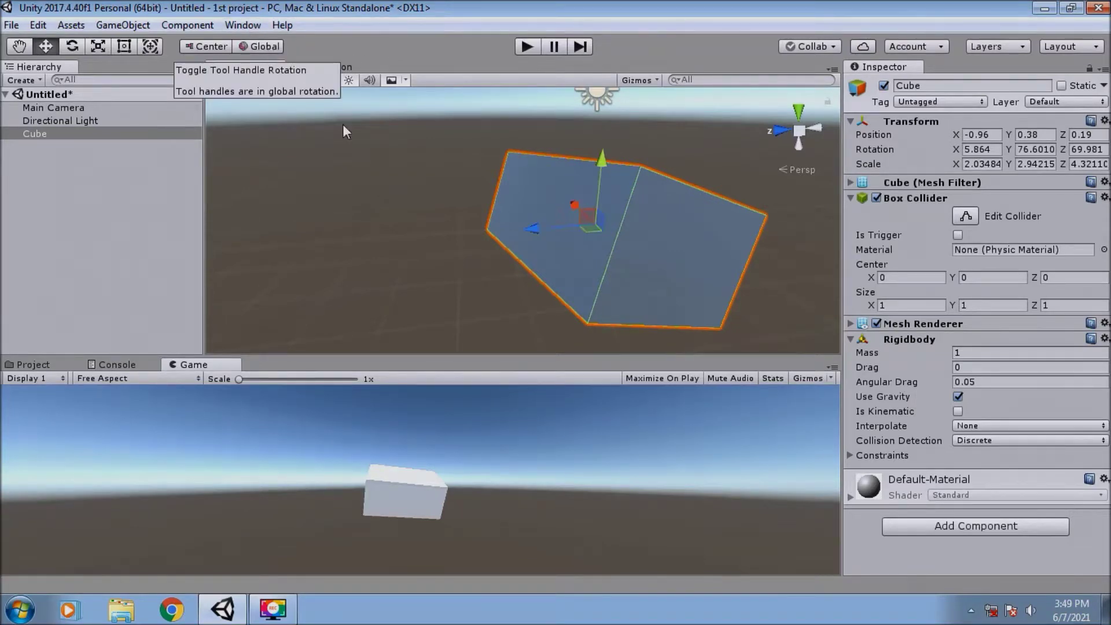
Step: Move the Cube with Local and Global handles to about X 2.98, Y -0.04, Z 2.89
{"action": "left_click", "coordinate": [265, 47]}
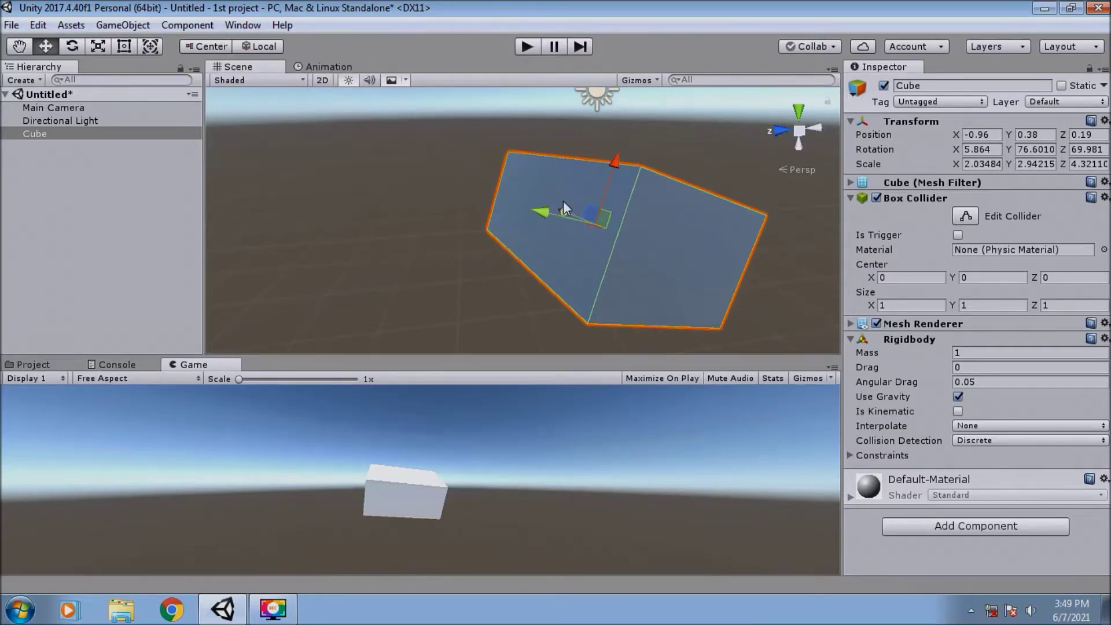
{"action": "left_click_drag", "start_coordinate": [564, 206], "coordinate": [429, 231]}
{"action": "left_click", "coordinate": [274, 47]}
{"action": "left_click_drag", "start_coordinate": [497, 194], "coordinate": [415, 246]}
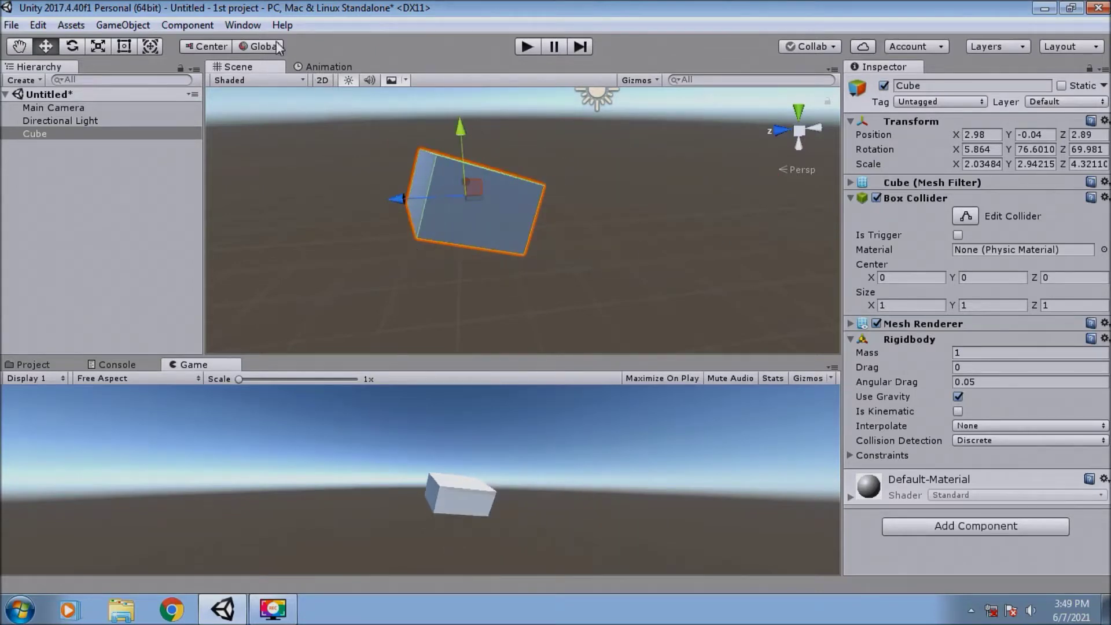
Step: Reset the Cube's Transform to position 0, rotation 0 and scale 1
{"action": "right_click", "coordinate": [959, 120]}
{"action": "left_click", "coordinate": [984, 133]}
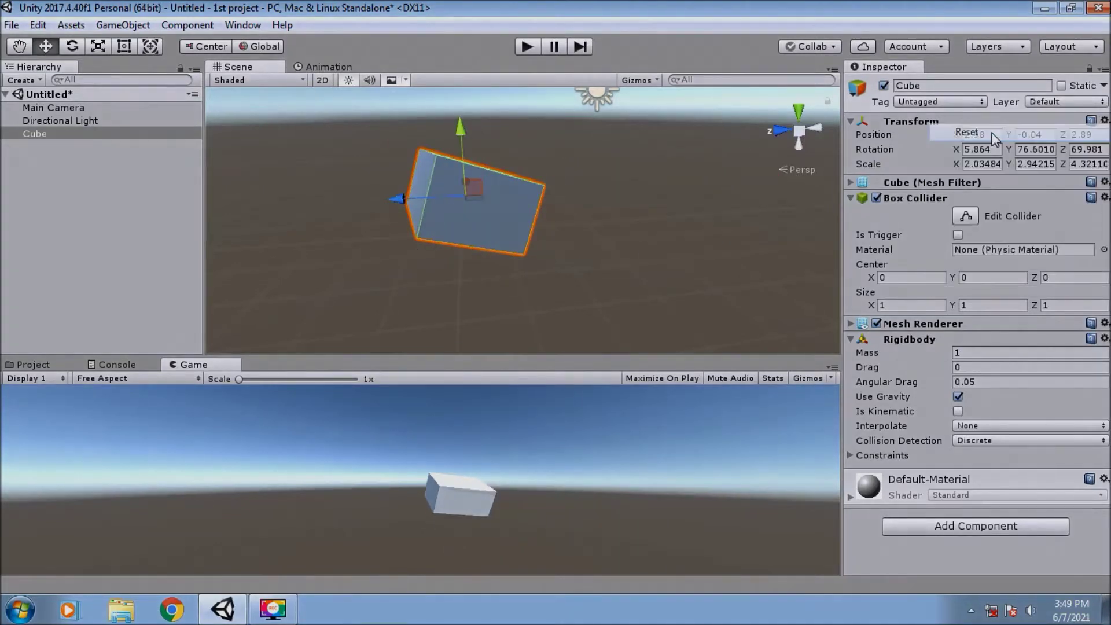
{"action": "left_click_drag", "start_coordinate": [726, 223], "coordinate": [788, 208], "text": "alt"}
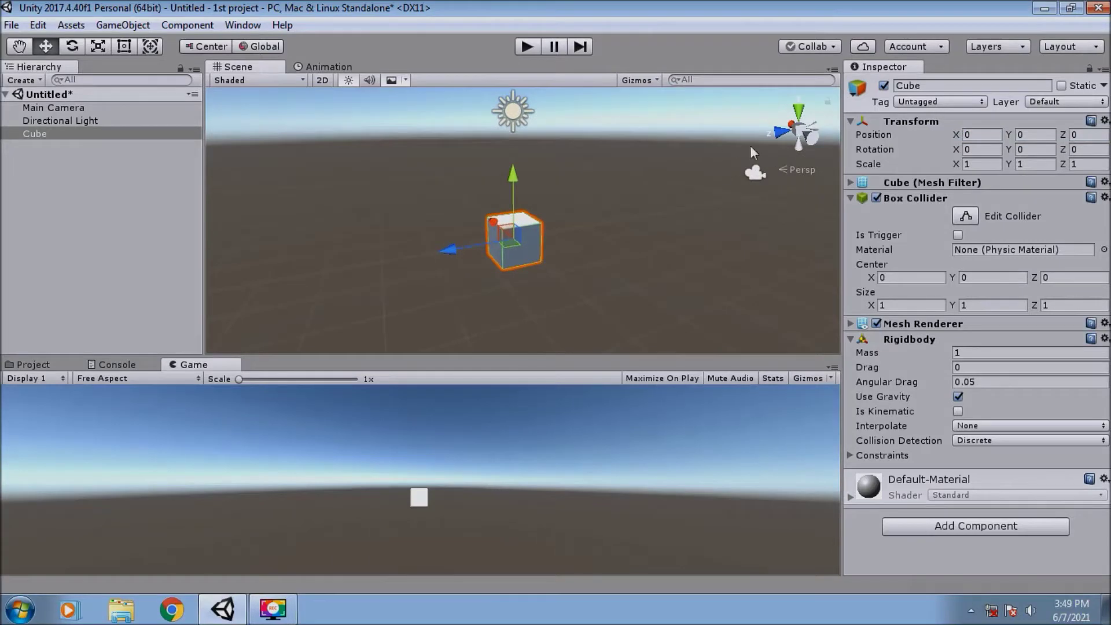
Step: Play the scene to watch the Cube, stop playback, and frame the Cube in the Scene view
{"action": "left_click", "coordinate": [526, 47]}
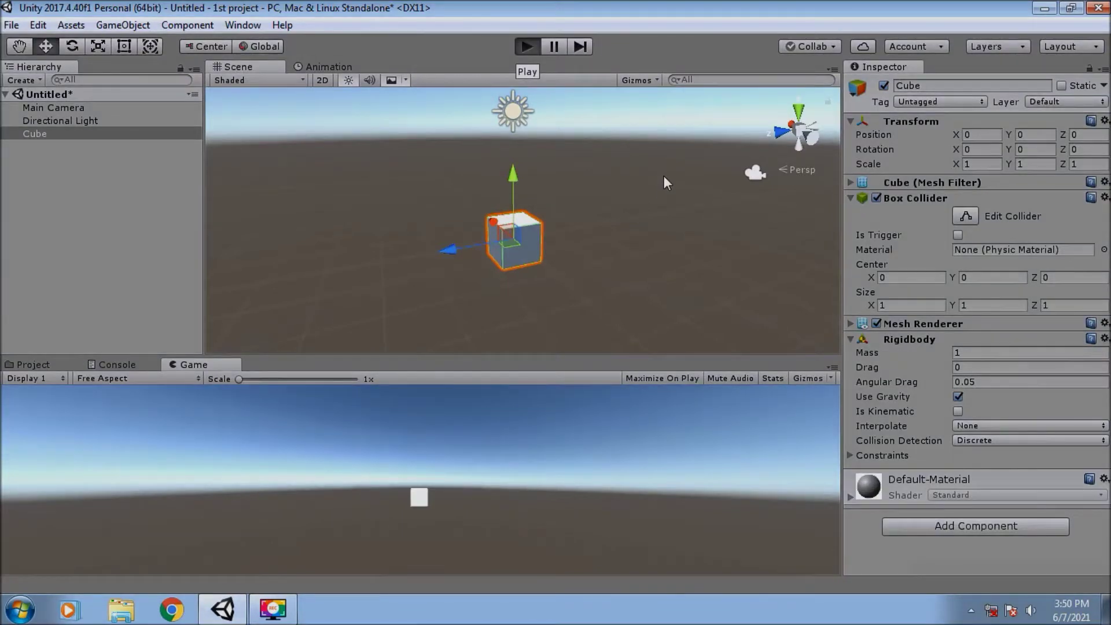
{"action": "right_click_drag", "start_coordinate": [643, 191], "coordinate": [628, 325]}
{"action": "left_click", "coordinate": [526, 47]}
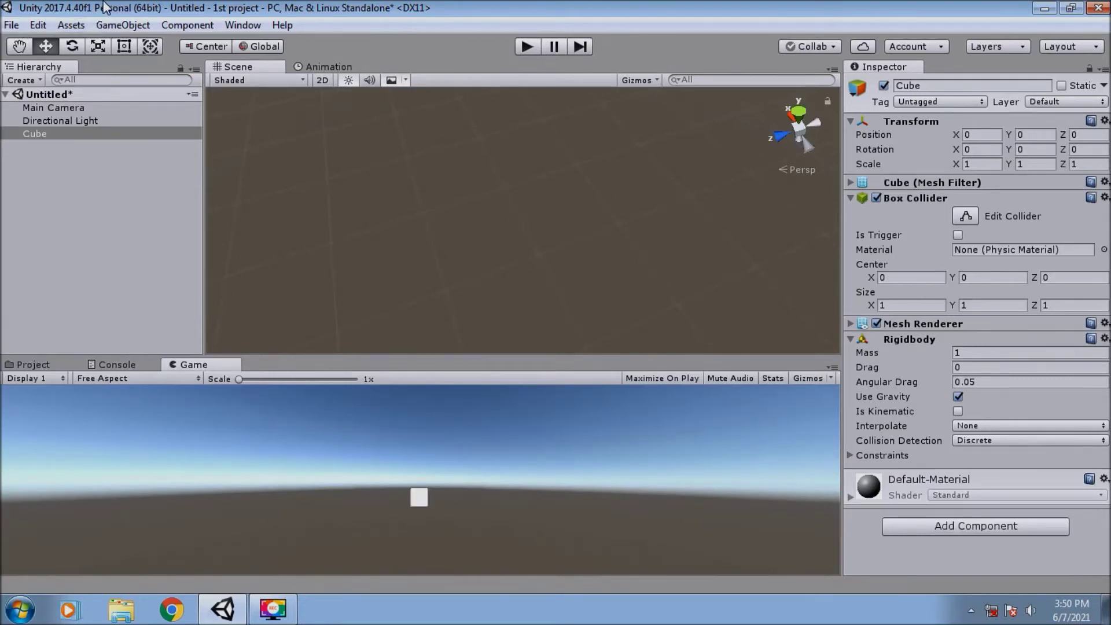
{"action": "key", "text": "f"}
{"action": "left_click_drag", "start_coordinate": [492, 149], "coordinate": [525, 67], "text": "alt"}
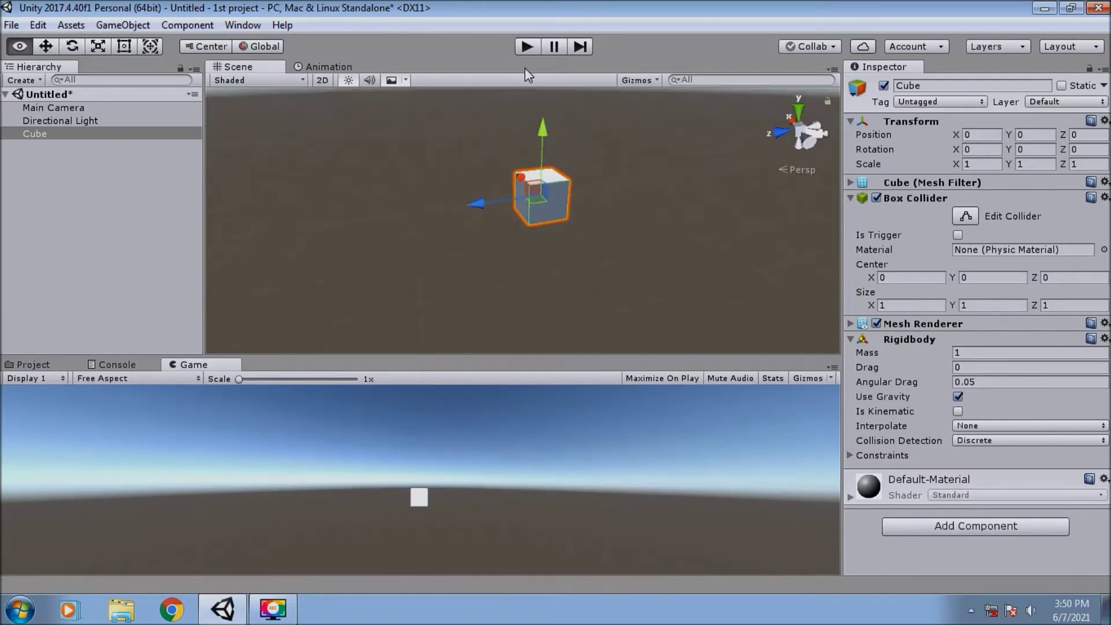